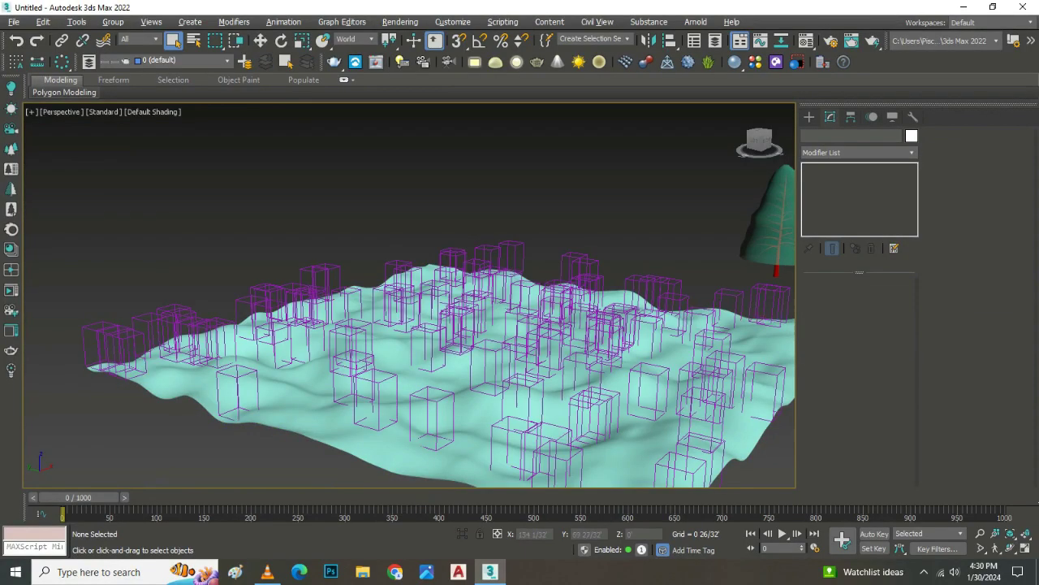
# - Select the terrain plane and apply the Soil_A01 material from the V-Ray Material Library
pyautogui.click(495, 299)
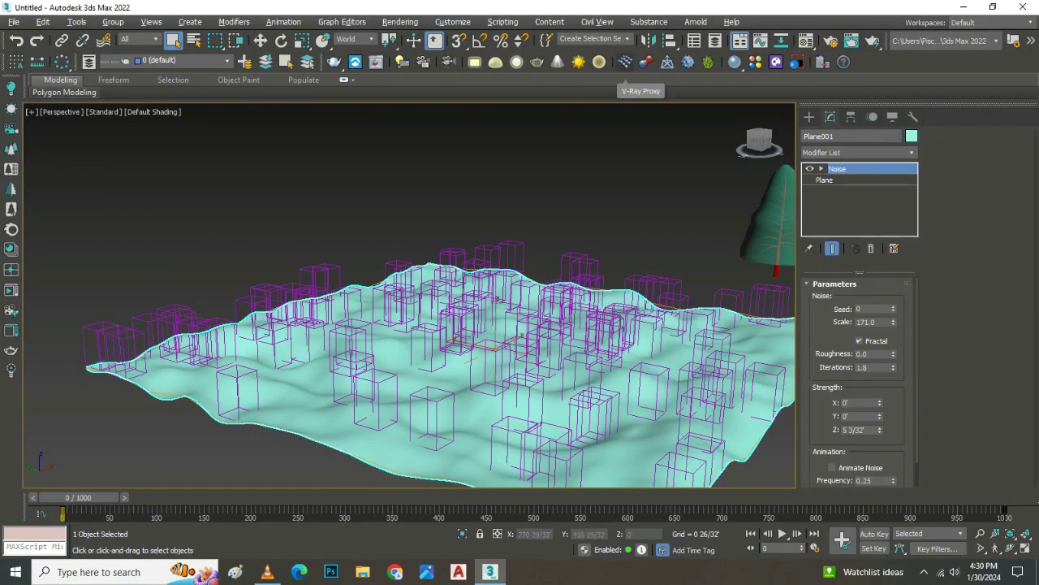
pyautogui.click(755, 62)
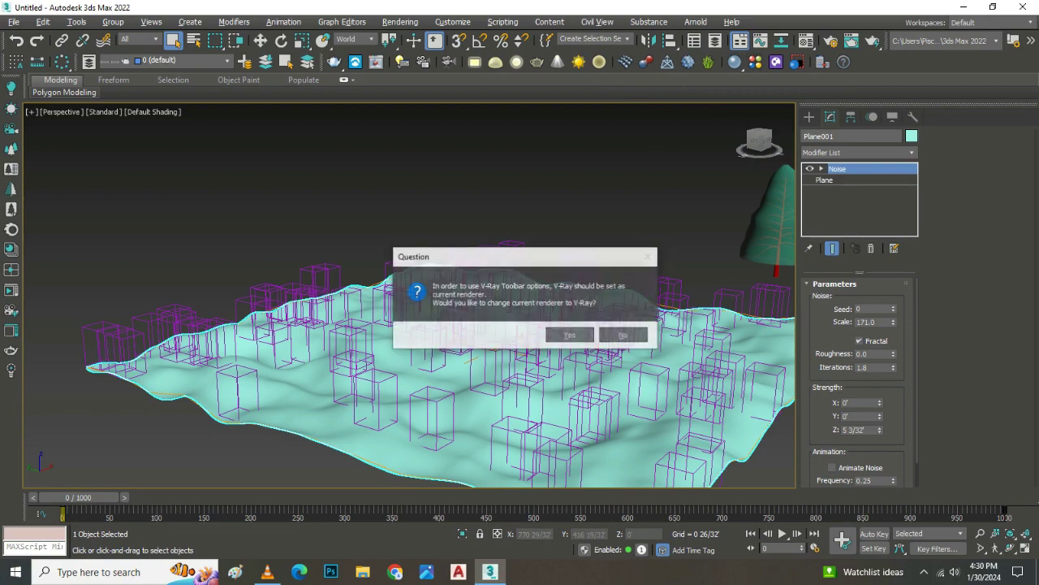
pyautogui.press('Return')
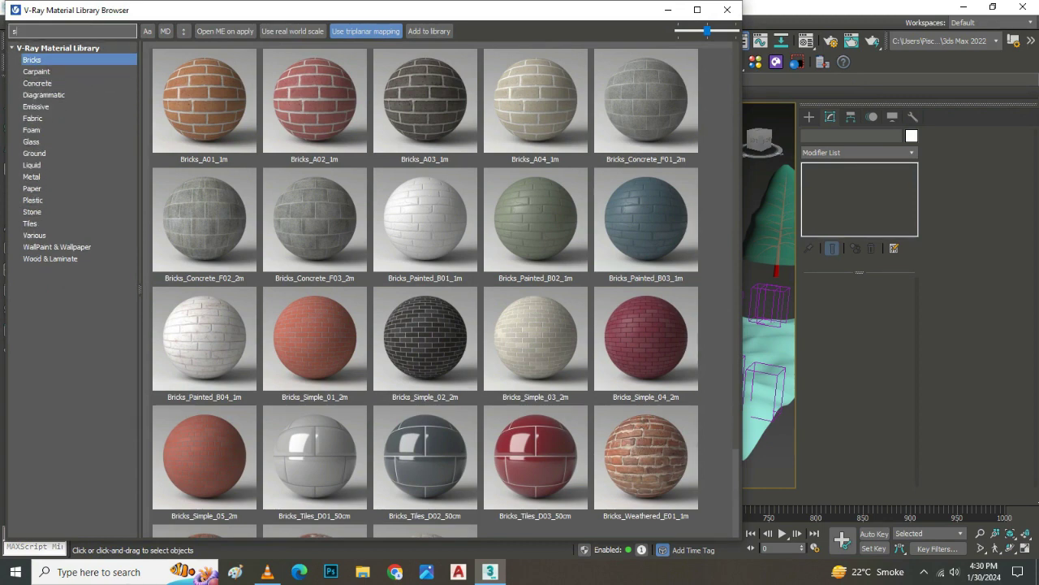
pyautogui.write('soil')
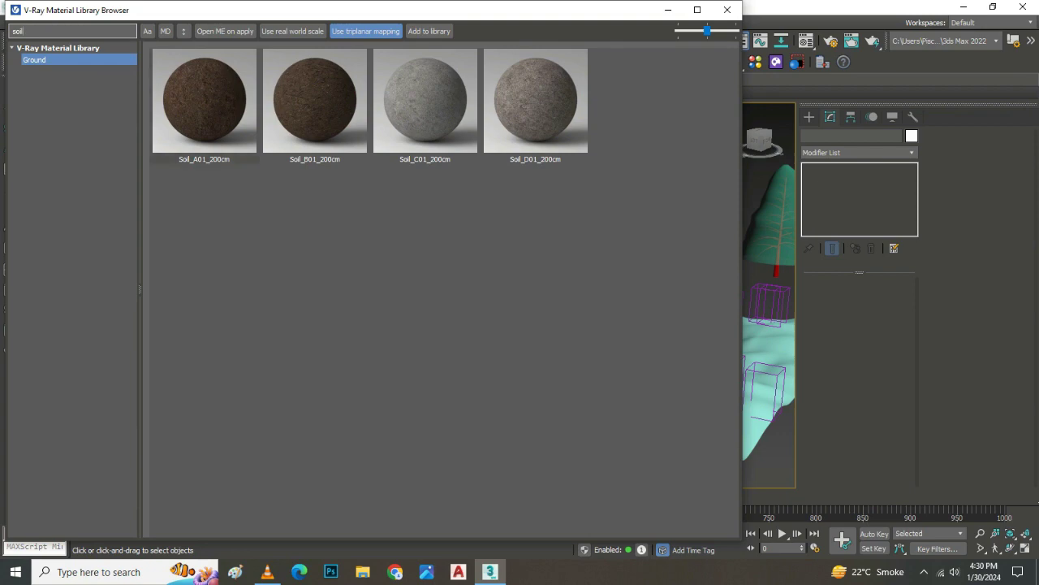
pyautogui.click(204, 100)
pyautogui.rightClick(233, 121)
pyautogui.click(292, 161)
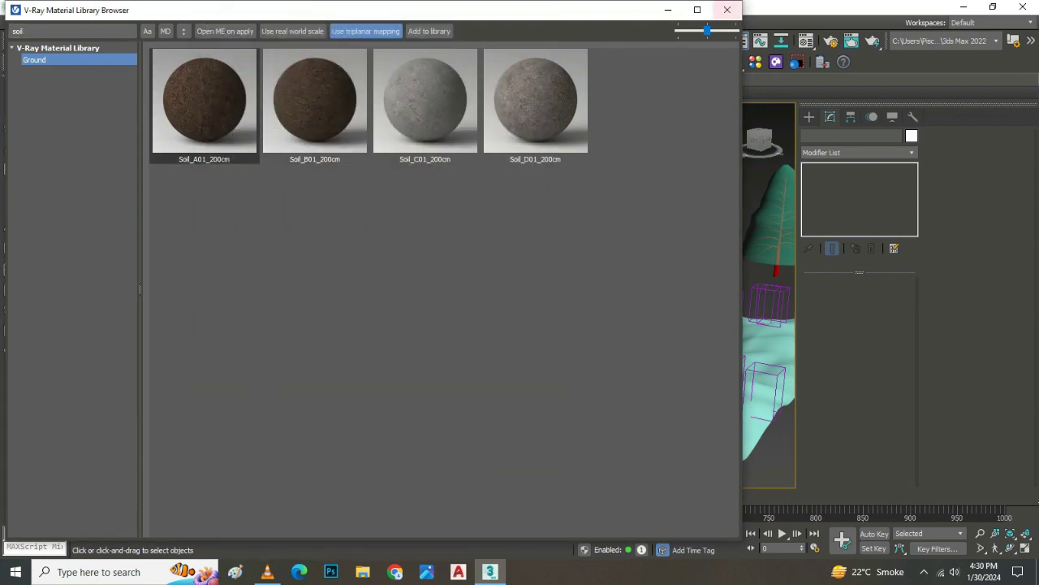
pyautogui.click(727, 10)
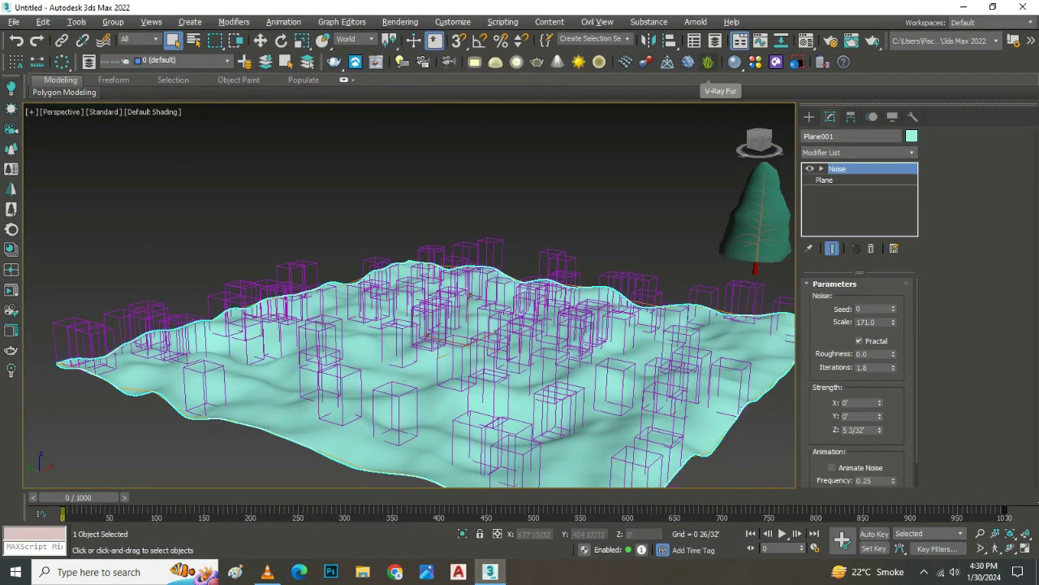
# - Reapply Soil_A01 to the terrain and open the Material Editor with M
pyautogui.click(755, 62)
pyautogui.rightClick(233, 122)
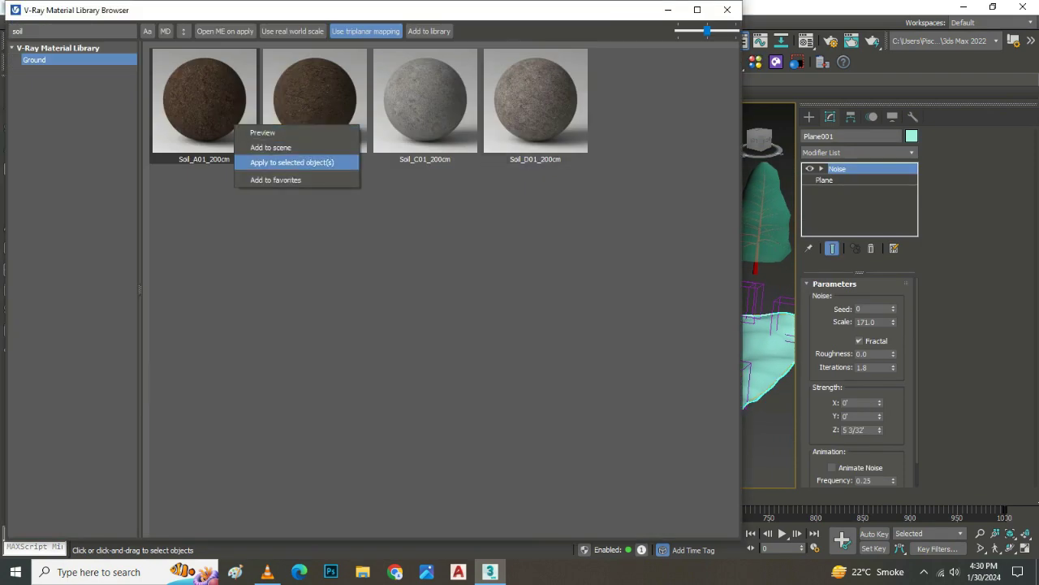
pyautogui.click(293, 161)
pyautogui.click(727, 10)
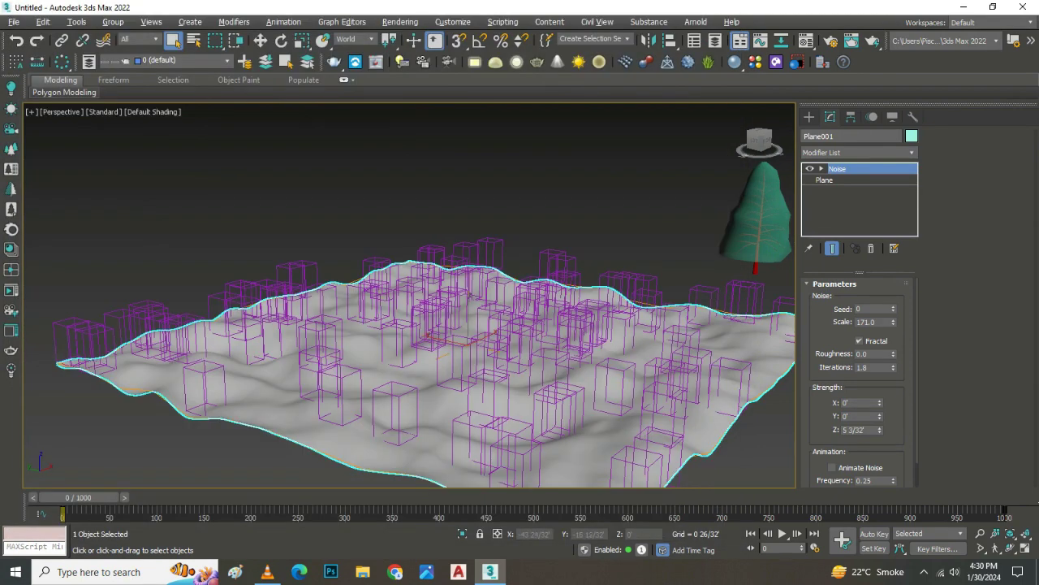
pyautogui.press('m')
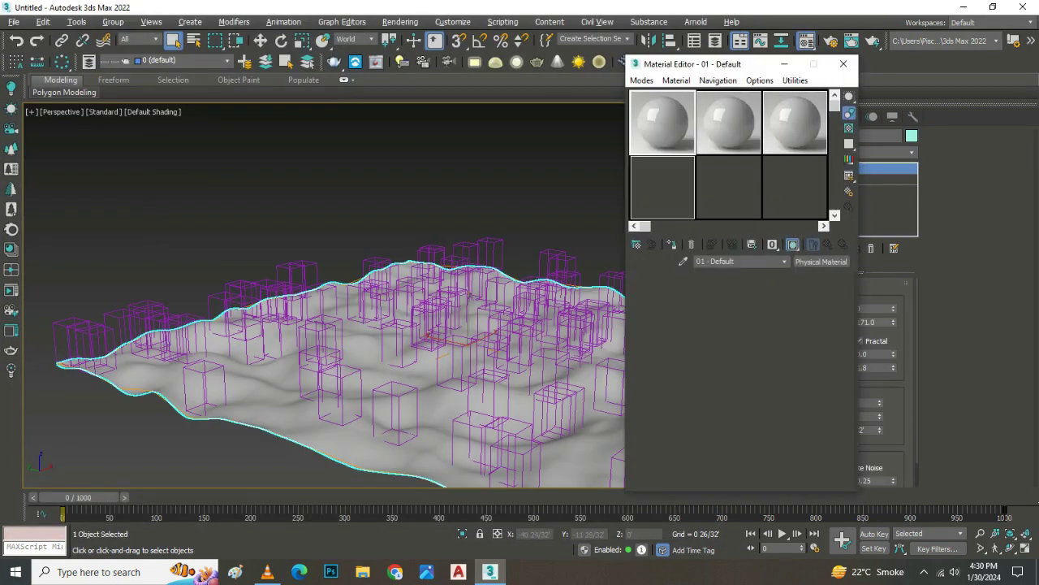
# - In the maximized Slate Material Editor, load the terrain's material and inspect its Map #3 and Map #4 nodes
pyautogui.click(641, 81)
pyautogui.click(678, 109)
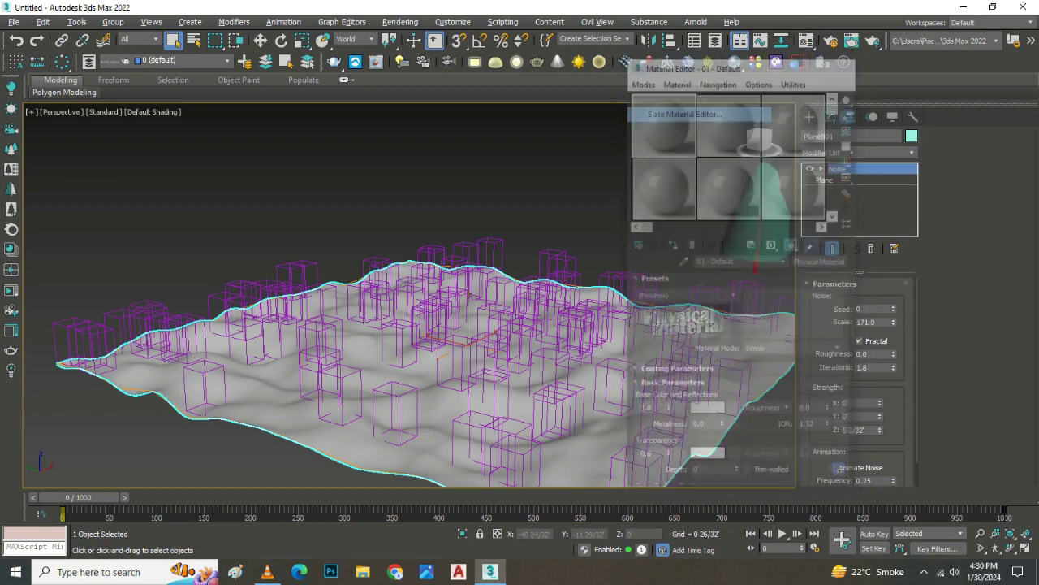
pyautogui.click(533, 74)
pyautogui.click(16, 21)
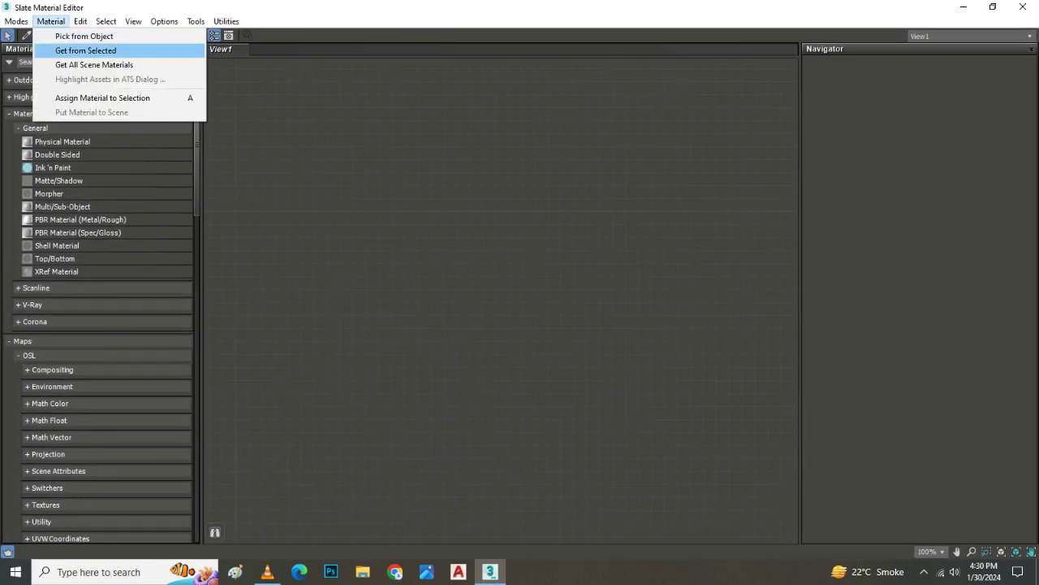
pyautogui.click(85, 50)
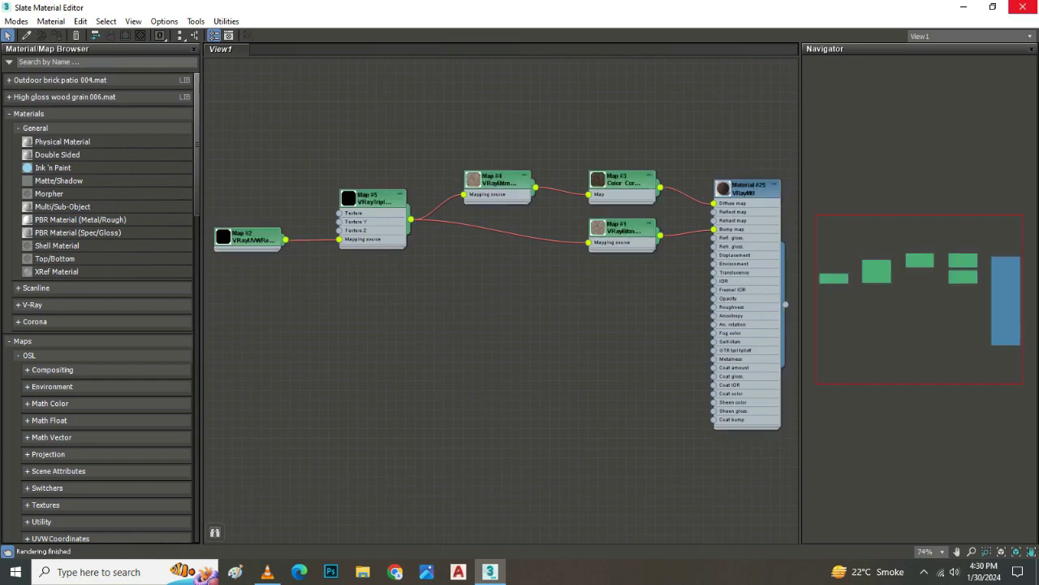
pyautogui.doubleClick(623, 180)
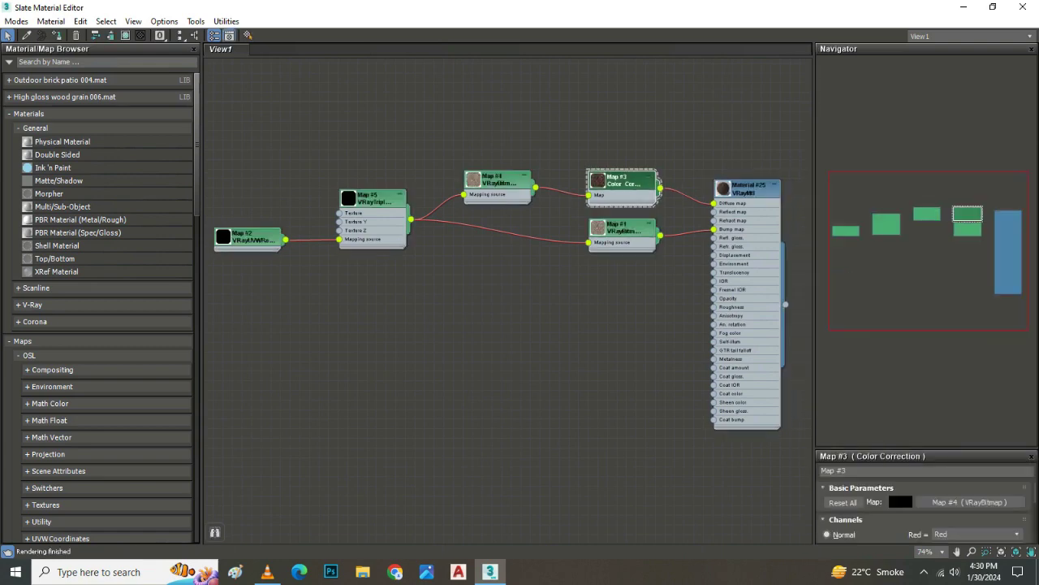
pyautogui.doubleClick(497, 180)
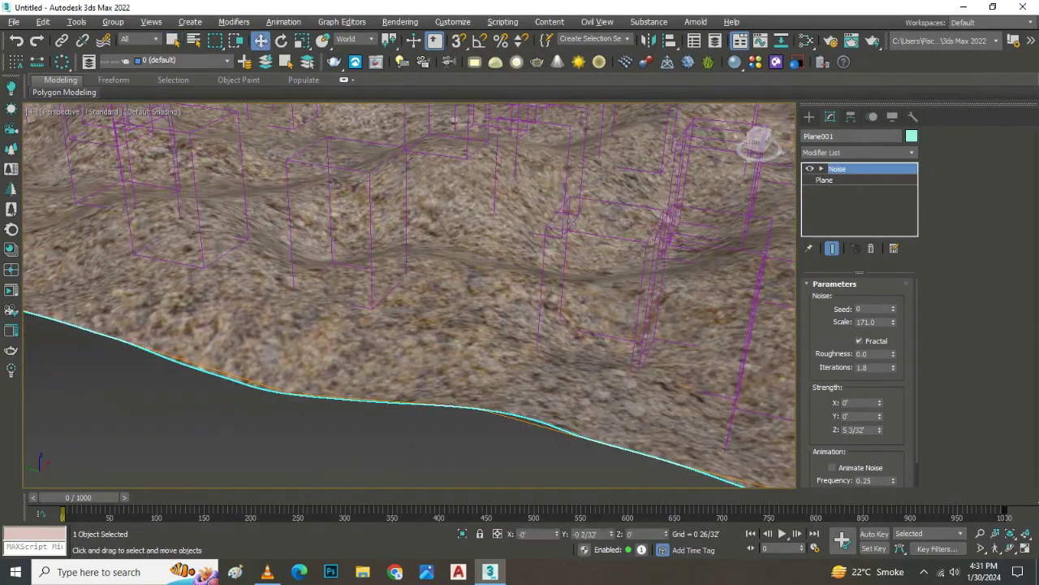
# - Add a UVW Map modifier to the terrain with U Tile and V Tile set to 10
pyautogui.click(859, 152)
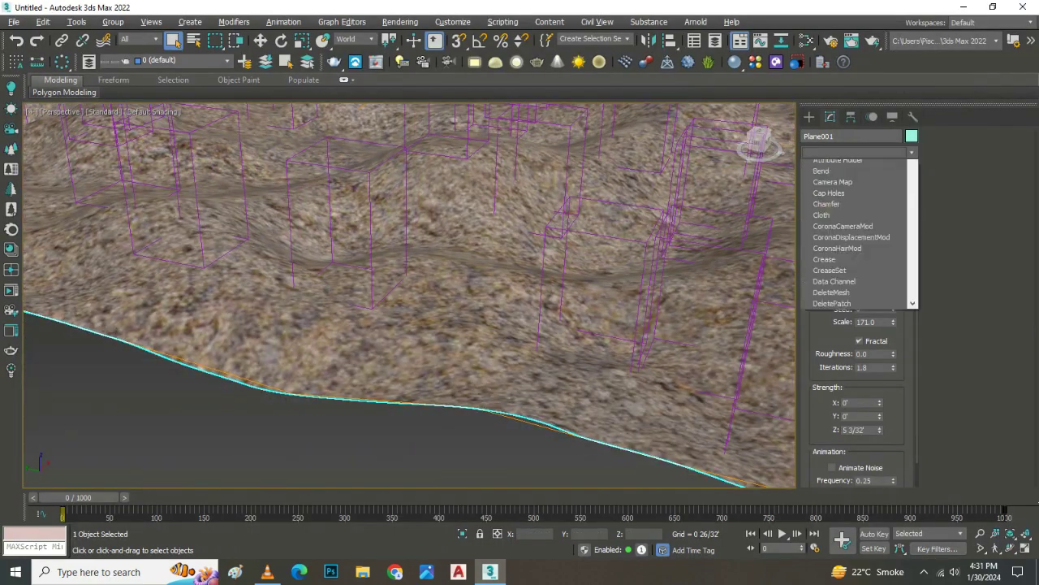
pyautogui.scroll(-15, 852, 221)
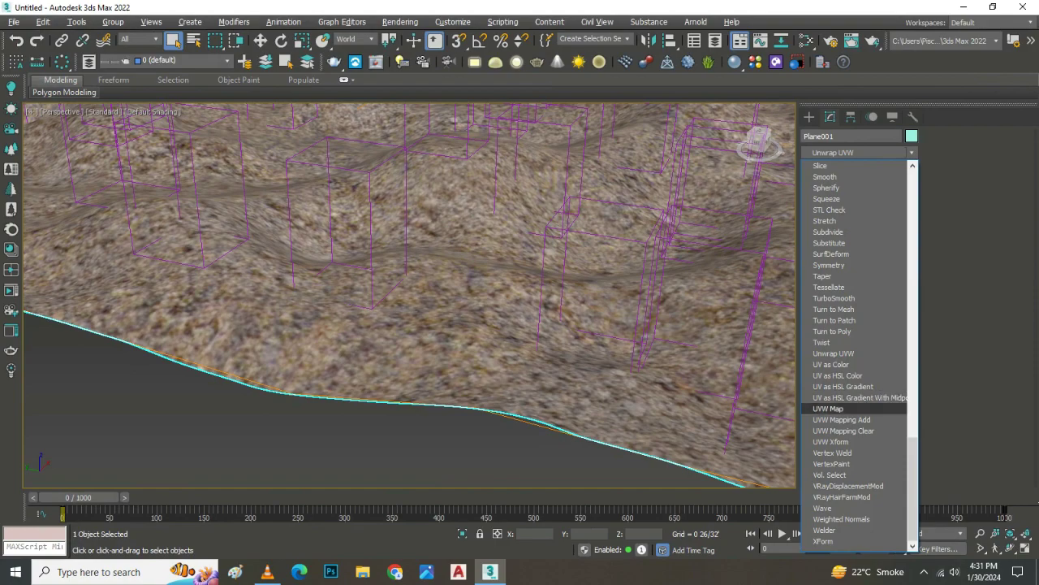
pyautogui.click(836, 408)
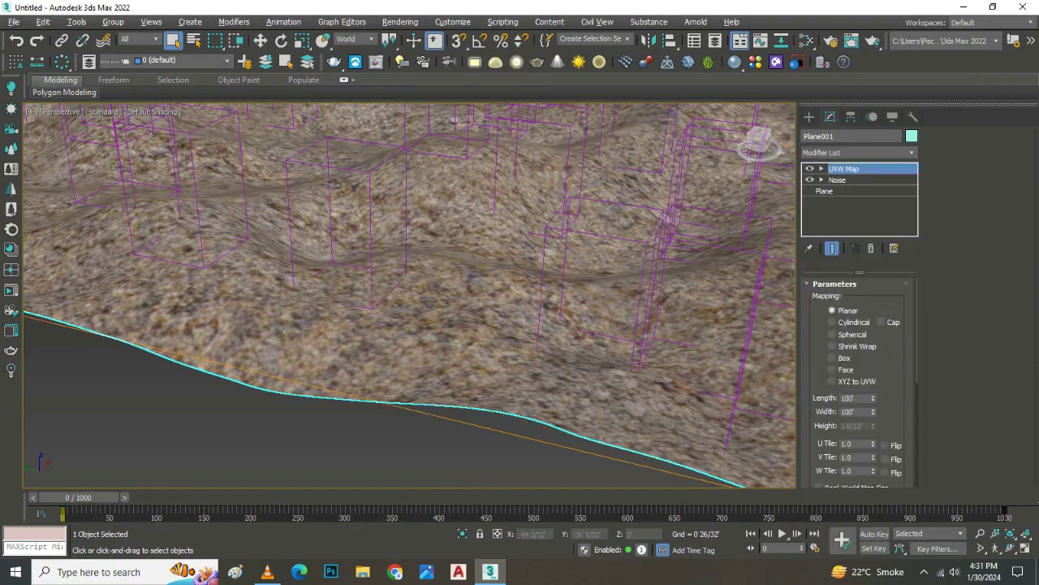
pyautogui.moveTo(873, 444); pyautogui.dragTo(873, 422)
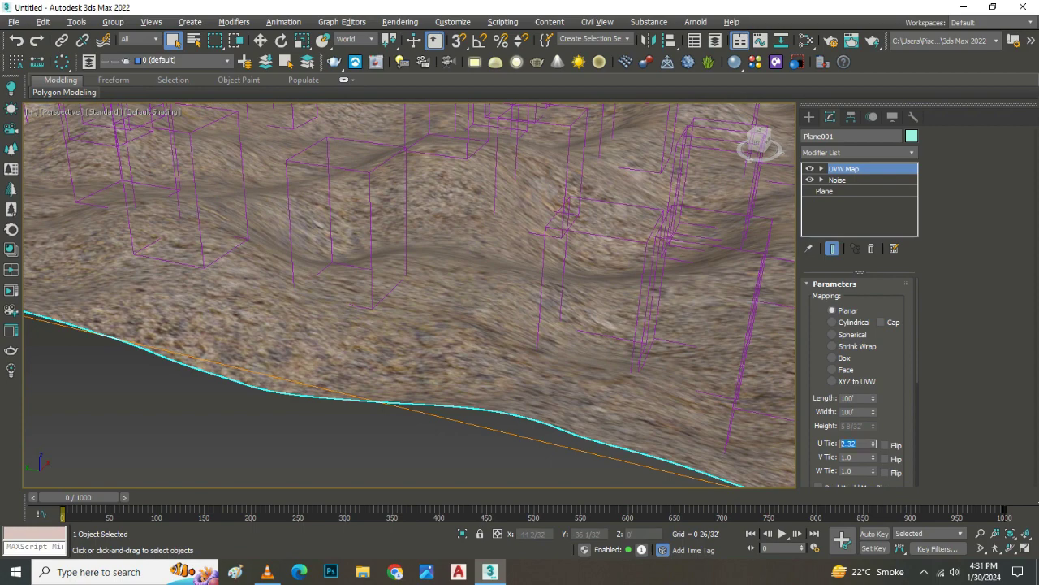
pyautogui.write('0')
pyautogui.press('Return')
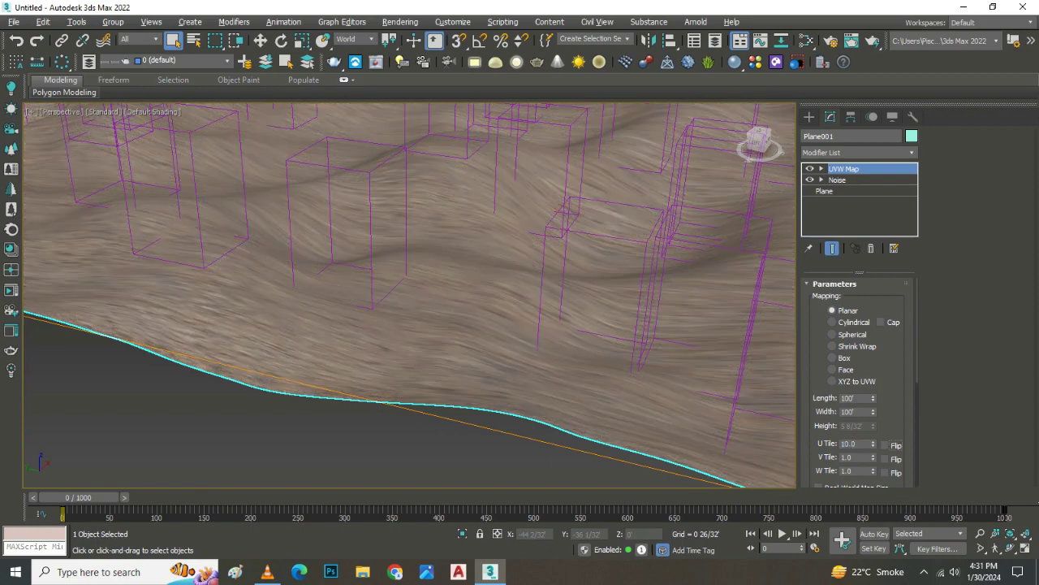
pyautogui.write('10')
pyautogui.press('Return')
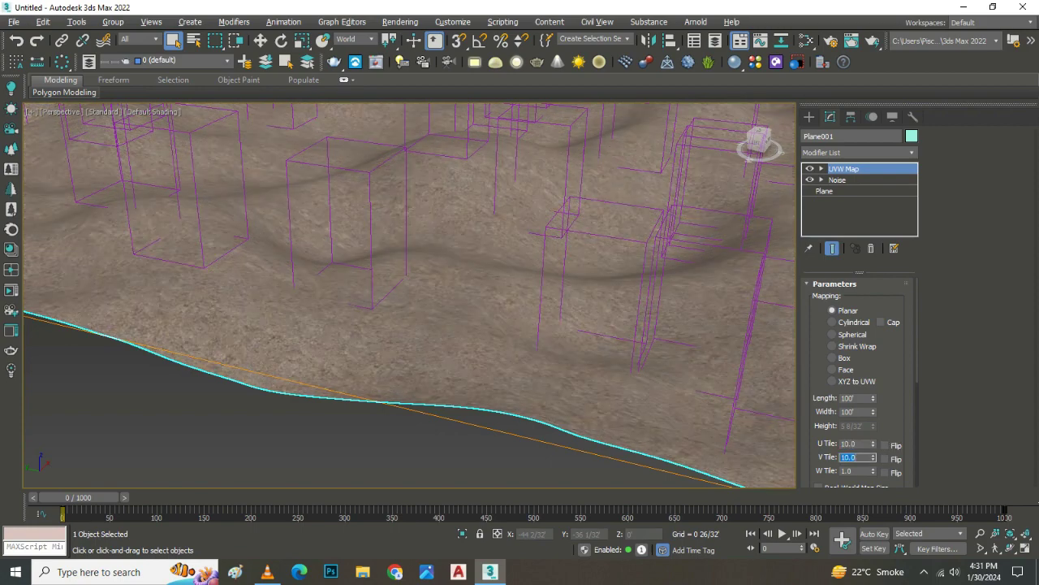
# - Orbit to a low side view of the terrain with Safe Frames shown, then reselect the terrain
pyautogui.click(324, 454)
pyautogui.moveTo(325, 454)
pyautogui.keyDown('alt'); pyautogui.mouseDown(button='middle')
pyautogui.moveTo(341, 406)
pyautogui.moveTo(390, 341)
pyautogui.moveTo(452, 387)
pyautogui.moveTo(458, 349)
pyautogui.mouseUp(button='middle'); pyautogui.keyUp('alt')
pyautogui.hotkey('shift', 'f')
pyautogui.click(455, 358)
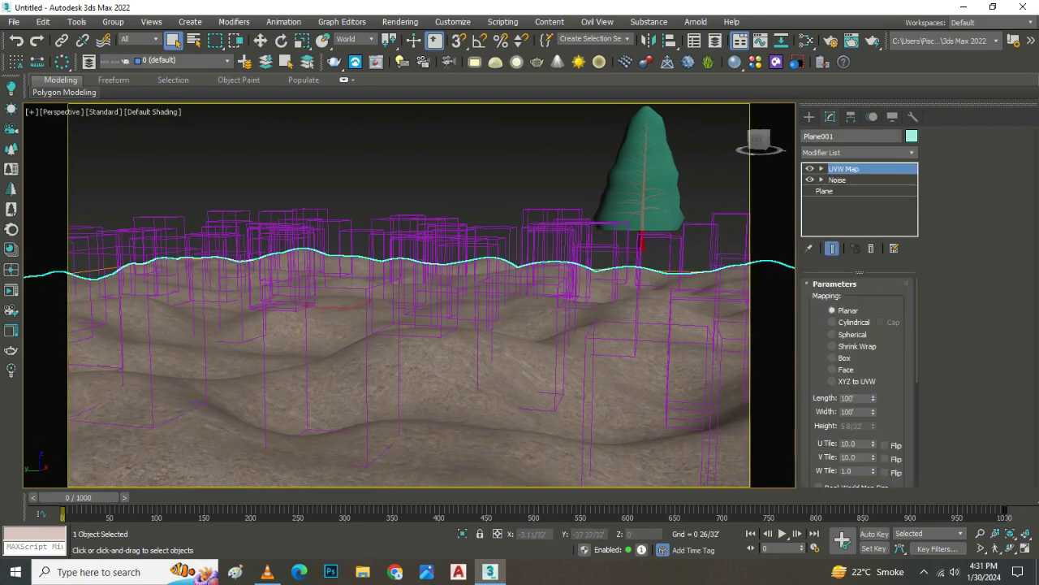
# - Set the Noise modifier's Iterations to 1.28 and its Scale to 99.18
pyautogui.click(837, 179)
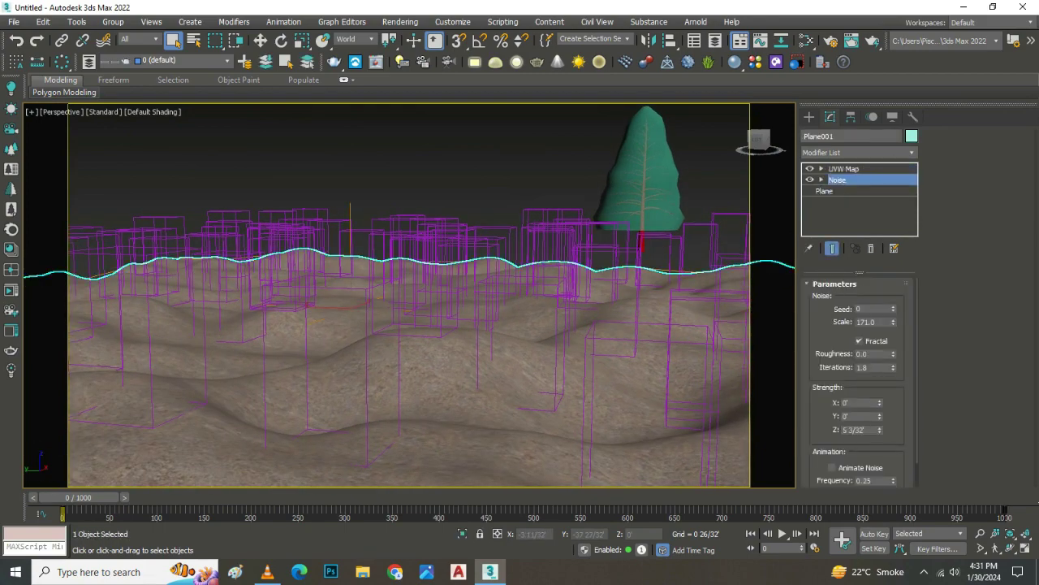
pyautogui.moveTo(893, 367); pyautogui.dragTo(894, 398)
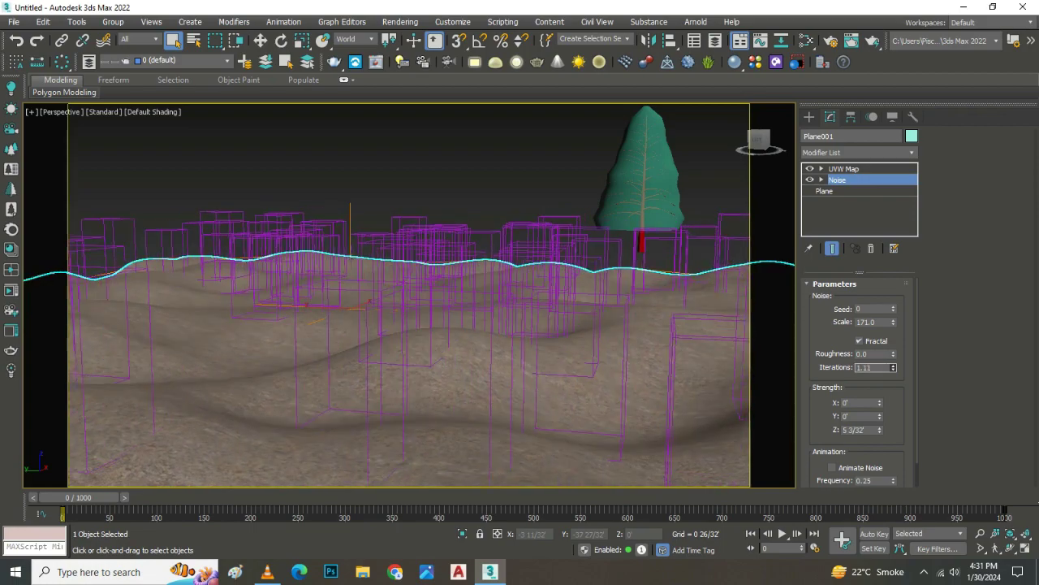
pyautogui.moveTo(893, 367); pyautogui.dragTo(893, 357)
pyautogui.moveTo(893, 321)
pyautogui.mouseDown()
pyautogui.moveTo(893, 349)
pyautogui.moveTo(893, 301)
pyautogui.mouseUp()
# - Orbit the view across the terrain to frame the shot and clear the selection
pyautogui.keyDown('alt'); pyautogui.moveTo(406, 293); pyautogui.dragTo(390, 268, button='middle'); pyautogui.keyUp('alt')
pyautogui.moveTo(520, 308)
pyautogui.keyDown('alt'); pyautogui.mouseDown(button='middle')
pyautogui.moveTo(536, 312)
pyautogui.moveTo(503, 313)
pyautogui.mouseUp(button='middle'); pyautogui.keyUp('alt')
pyautogui.hotkey('ctrl', 'd')
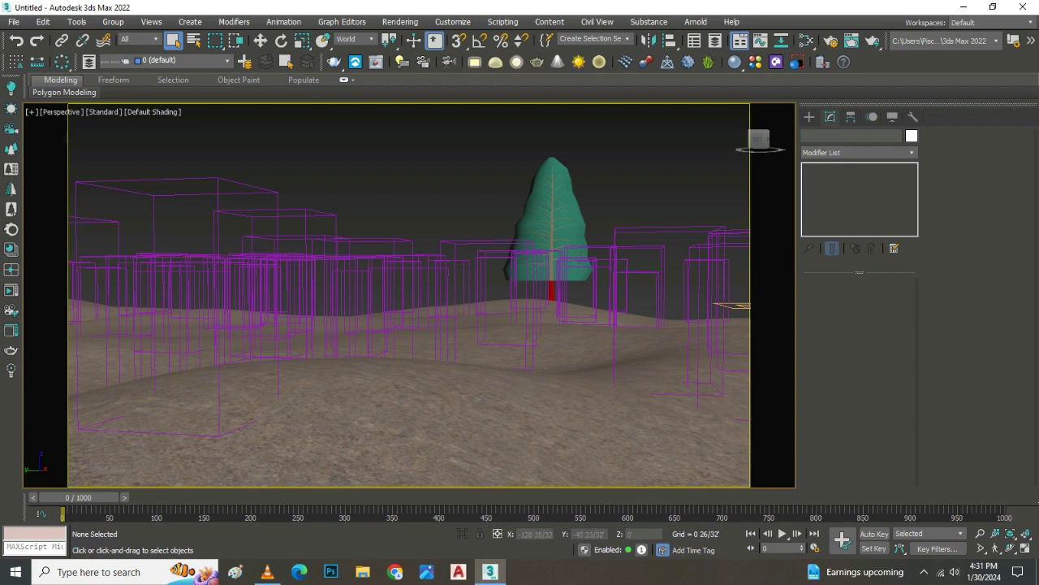
pyautogui.click(449, 62)
# - Create a camera from the view, add a VRaySun with VRaySky over the terrain, and set a grey viewport background
pyautogui.hotkey('ctrl', 'd')
pyautogui.press('p')
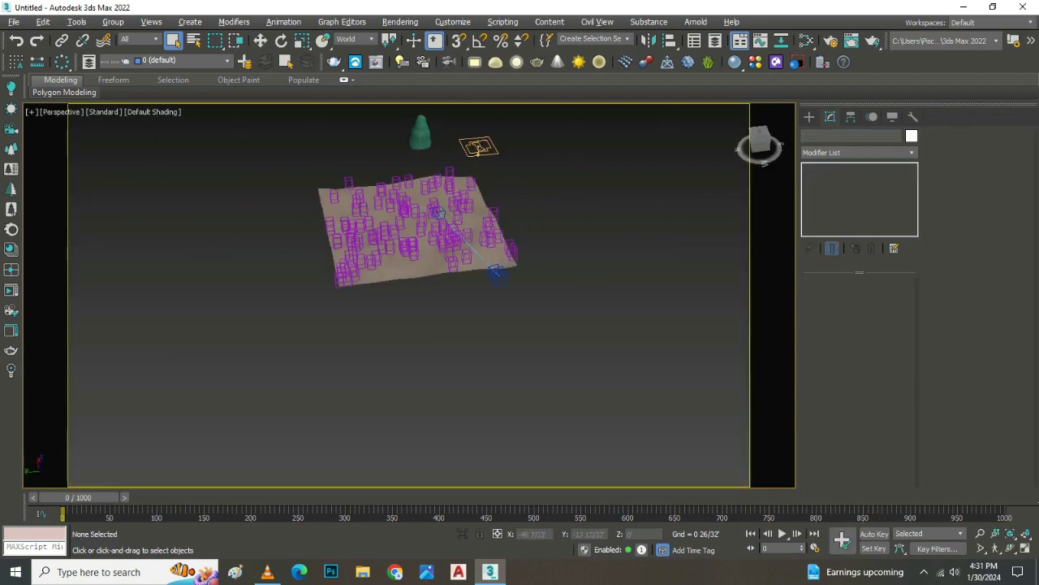
pyautogui.click(578, 62)
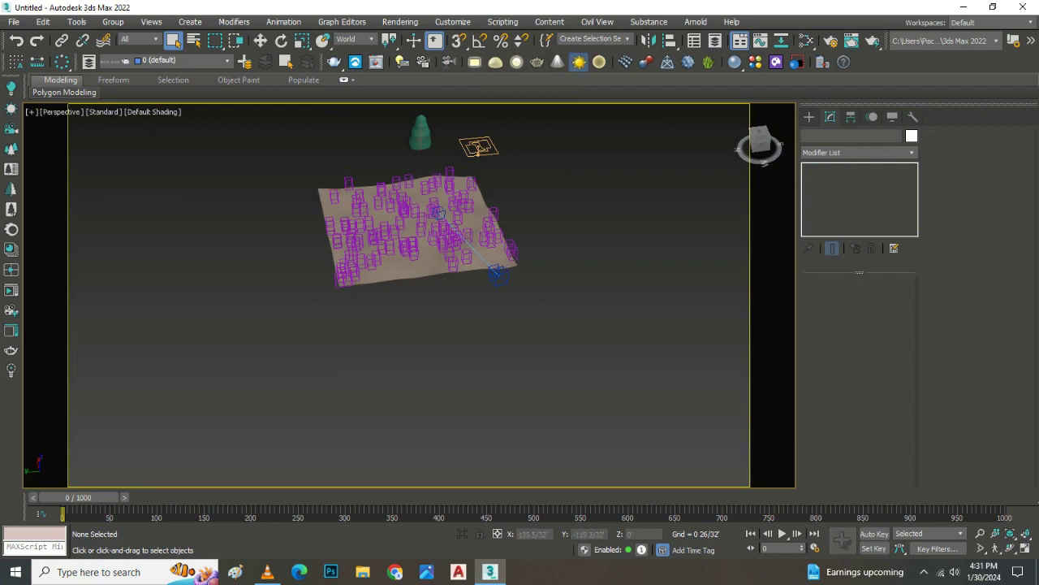
pyautogui.moveTo(489, 342)
pyautogui.mouseDown()
pyautogui.moveTo(617, 301)
pyautogui.moveTo(627, 175)
pyautogui.mouseUp()
pyautogui.click(613, 328)
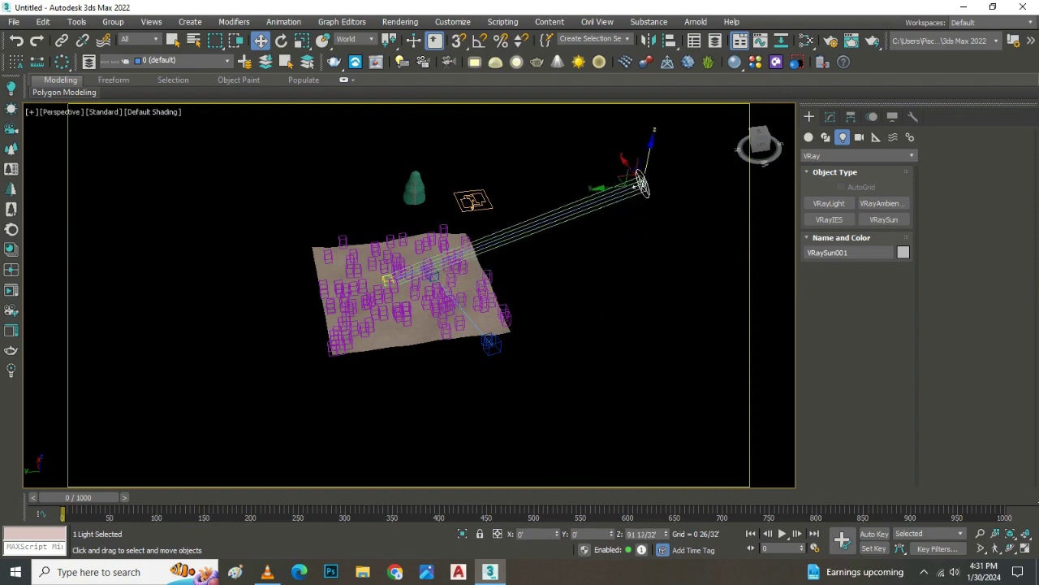
pyautogui.hotkey('alt', 'b')
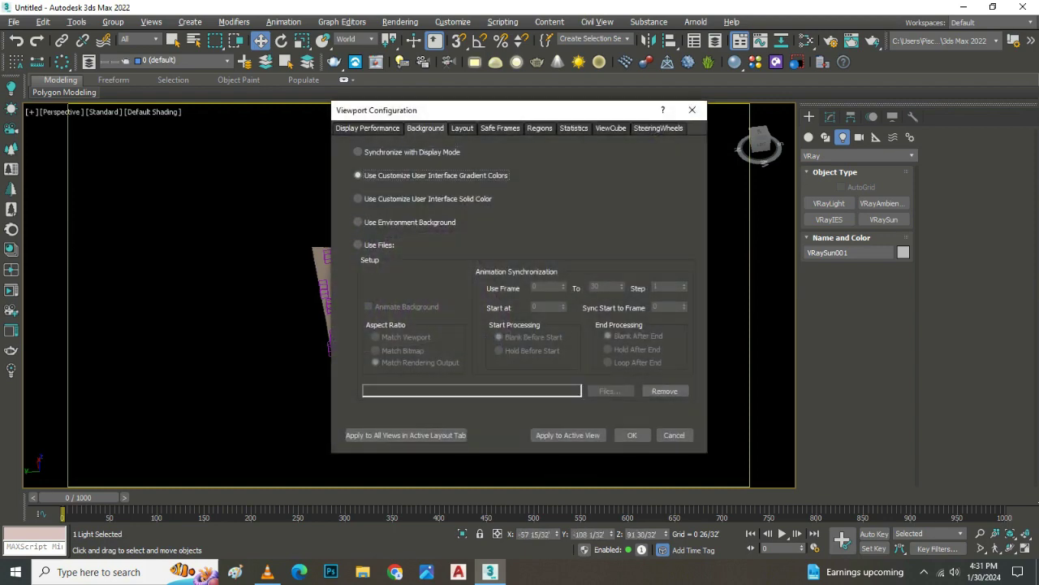
pyautogui.click(632, 435)
# - Render the VRayCam001 camera view with V-Ray, then select the tree
pyautogui.press('c')
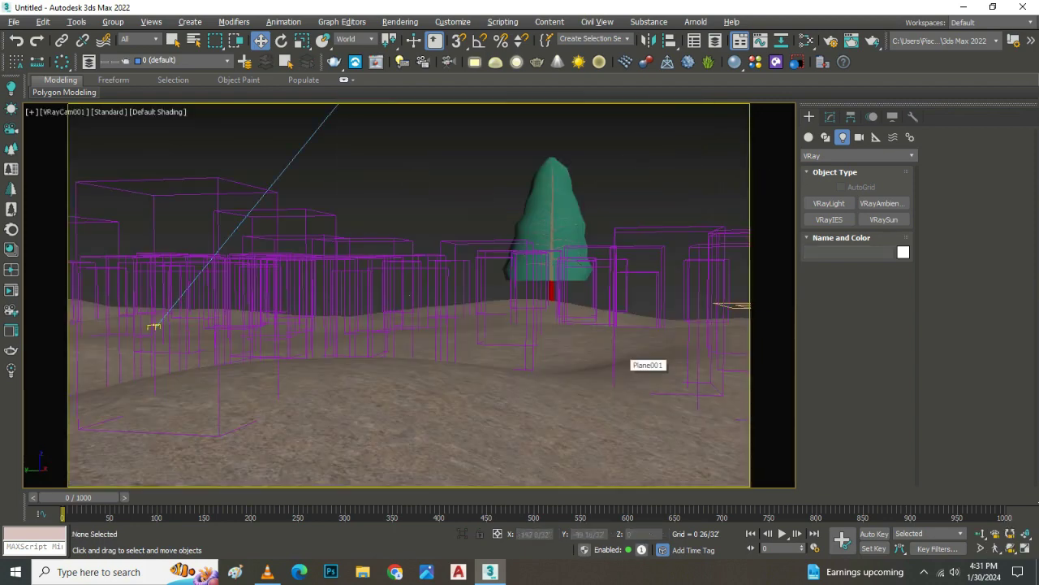
pyautogui.press('q')
pyautogui.hotkey('shift', 'q')
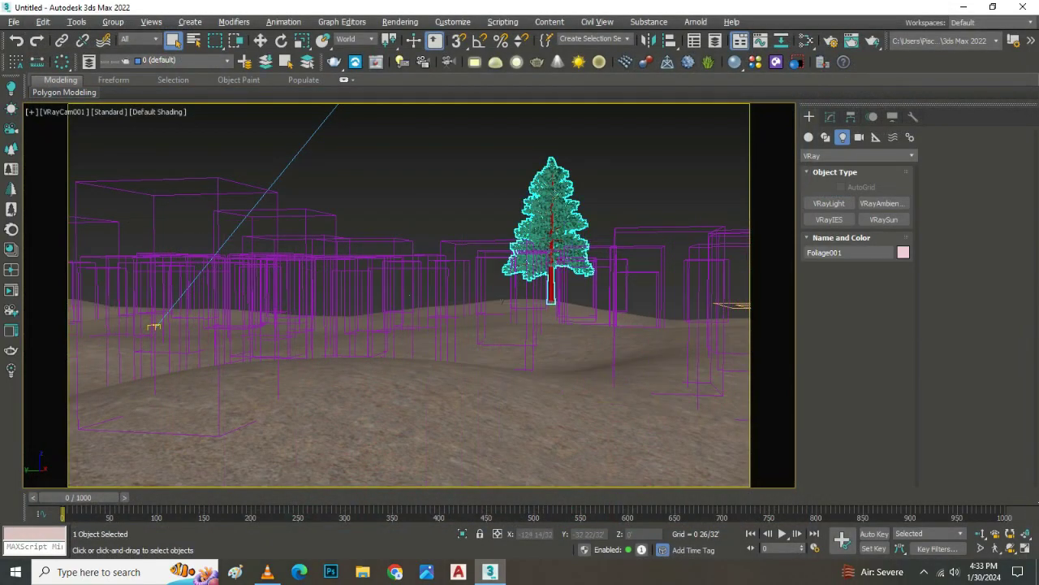
pyautogui.click(552, 227)
# - Load the tree's Multi/Sub-Object material into the Slate editor and spread out its nodes, moving Map #4 left
pyautogui.press('m')
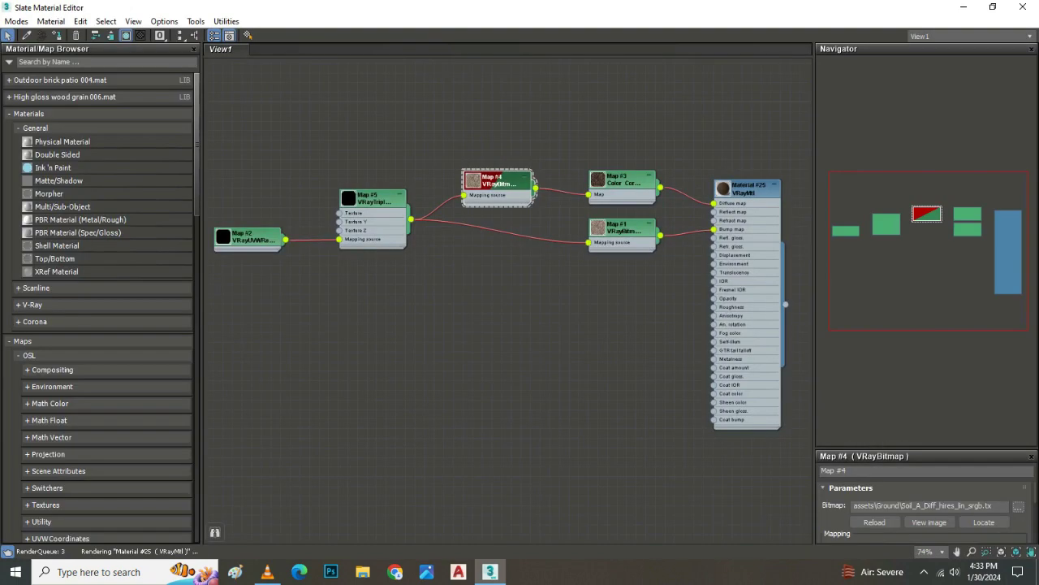
pyautogui.moveTo(503, 341); pyautogui.dragTo(658, 147, button='middle')
pyautogui.click(50, 21)
pyautogui.click(85, 49)
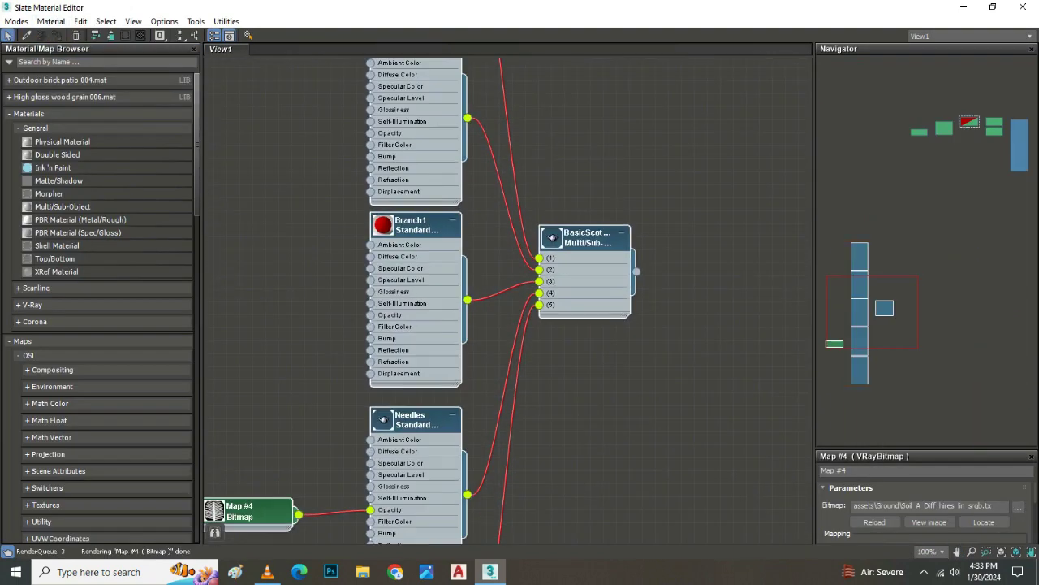
pyautogui.moveTo(520, 406)
pyautogui.mouseDown(button='middle')
pyautogui.moveTo(519, 217)
pyautogui.moveTo(562, 230)
pyautogui.mouseUp(button='middle')
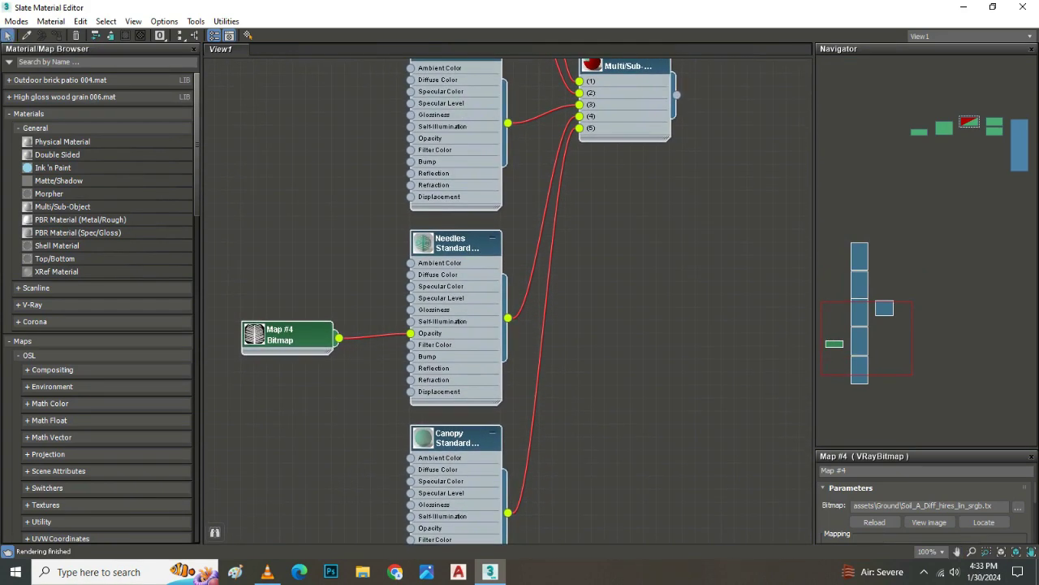
pyautogui.scroll(-2, 519, 301)
pyautogui.moveTo(520, 300)
pyautogui.mouseDown(button='middle')
pyautogui.moveTo(666, 287)
pyautogui.moveTo(606, 286)
pyautogui.mouseUp(button='middle')
pyautogui.moveTo(414, 310); pyautogui.dragTo(240, 315)
# - Convert the Needles sub-material to a V-Ray VRayMtl
pyautogui.rightClick(545, 240)
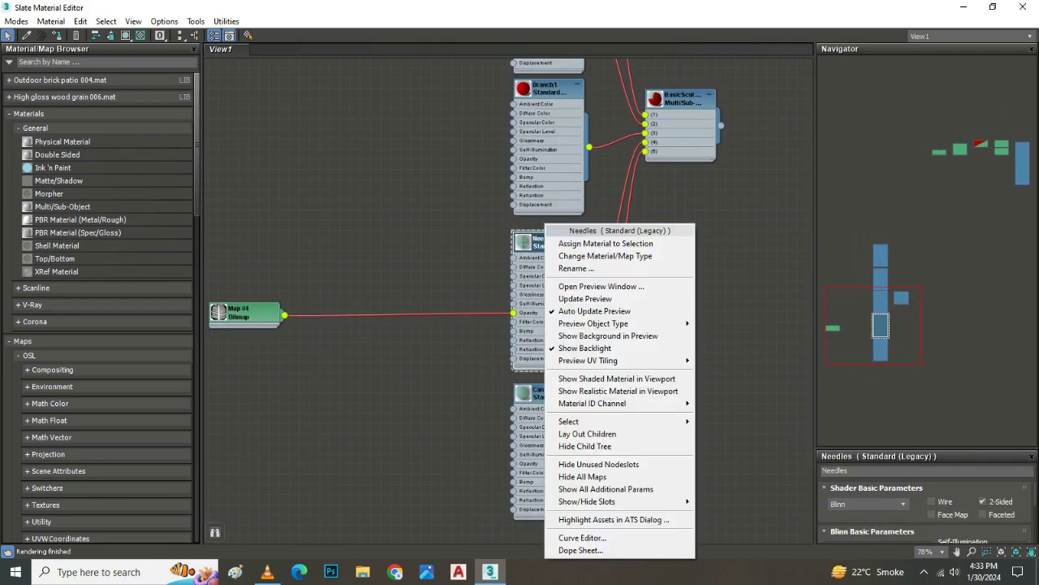
pyautogui.click(605, 256)
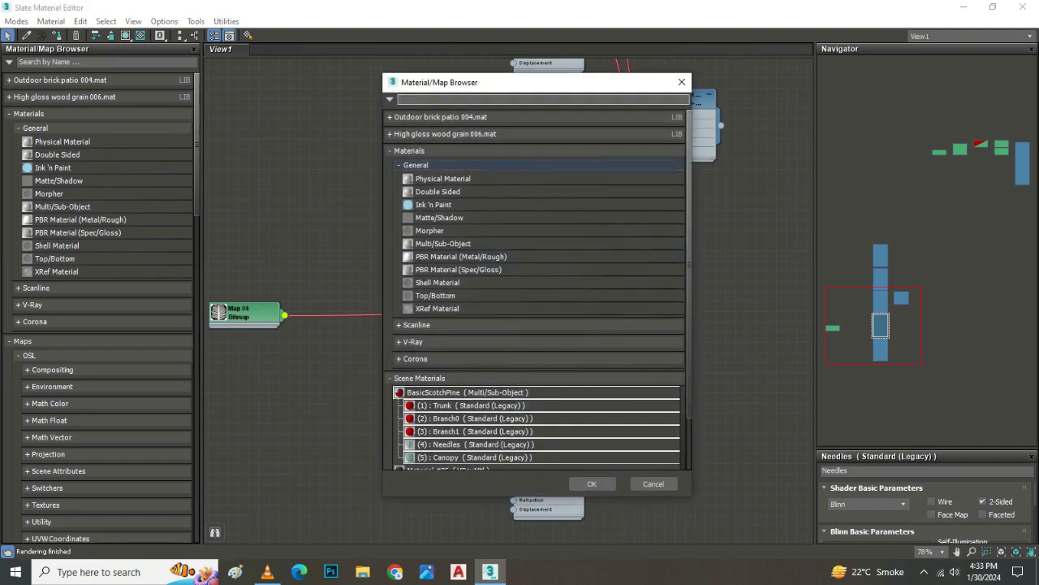
pyautogui.click(413, 341)
pyautogui.scroll(-1, 487, 341)
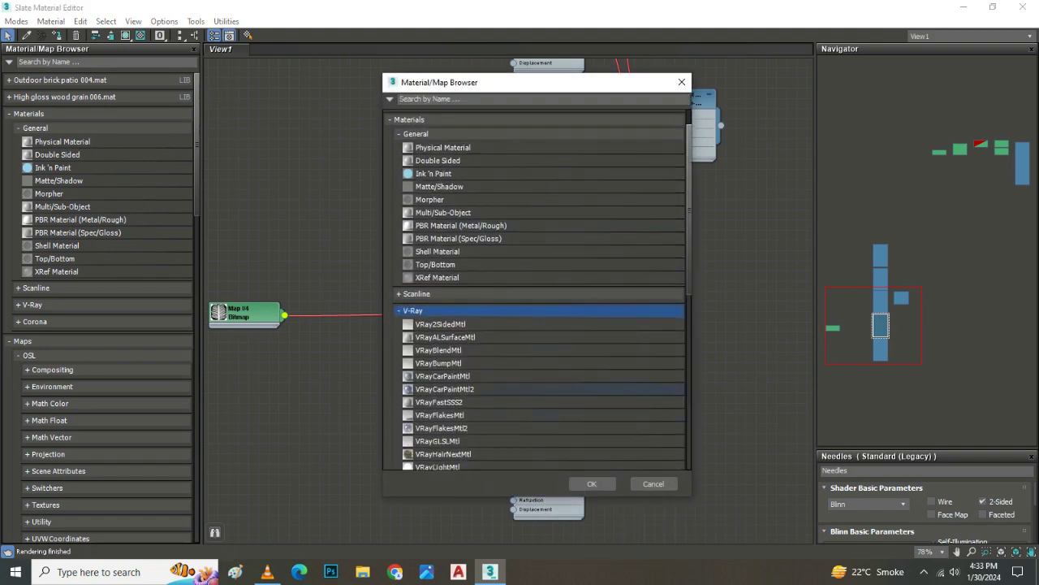
pyautogui.scroll(-1, 454, 430)
pyautogui.scroll(-1, 455, 430)
pyautogui.scroll(-1, 455, 431)
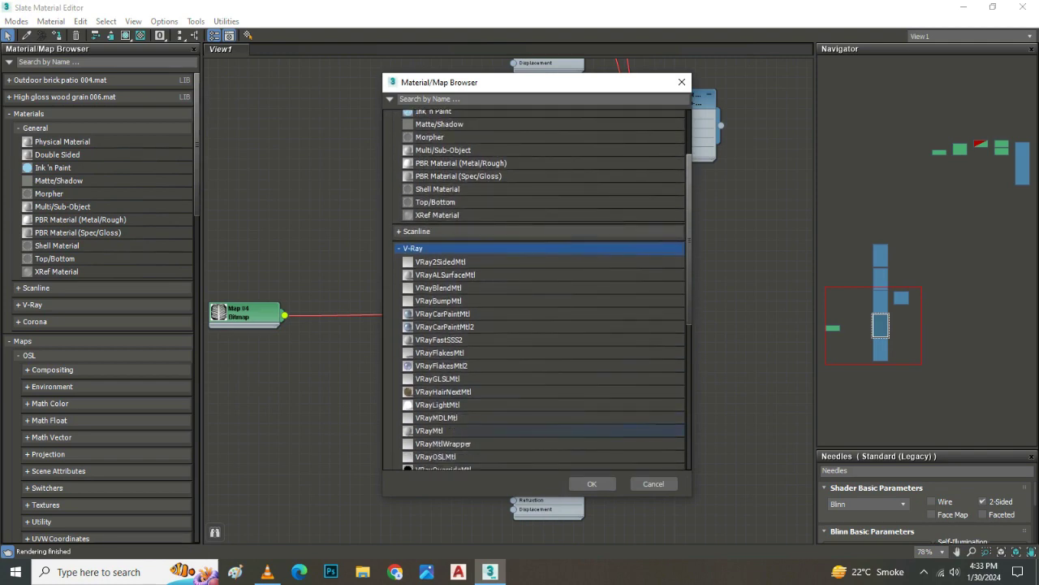
pyautogui.doubleClick(443, 430)
# - Connect the Map #4 bitmap to the Needles VRayMtl's Opacity input
pyautogui.moveTo(284, 315); pyautogui.dragTo(520, 285)
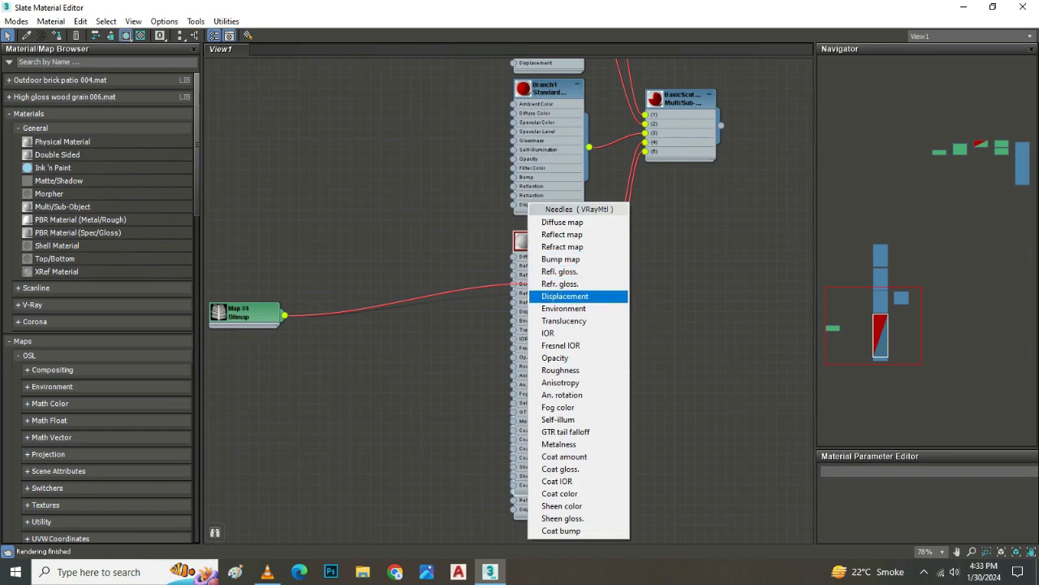
pyautogui.click(560, 357)
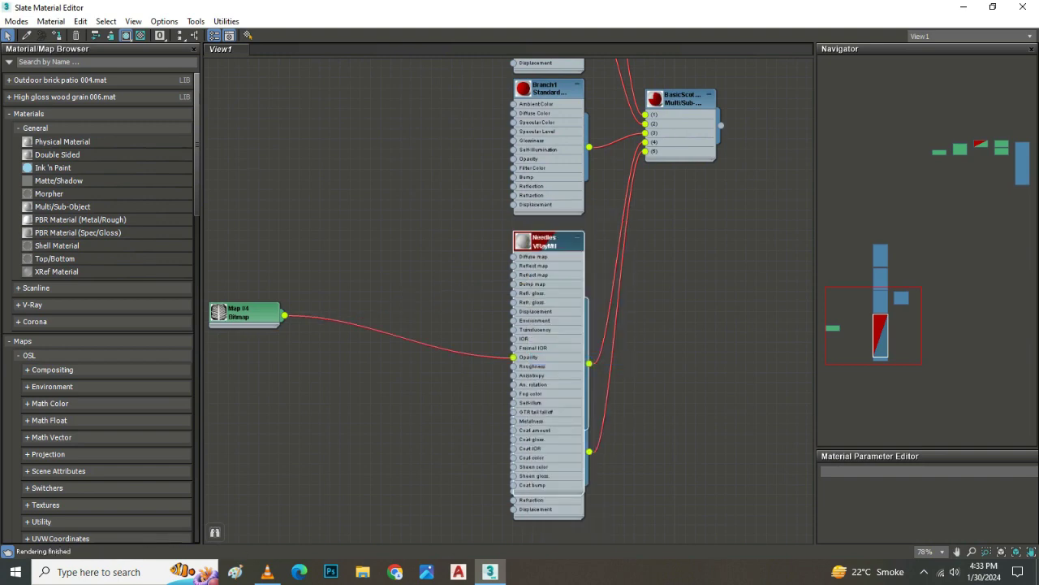
pyautogui.doubleClick(544, 244)
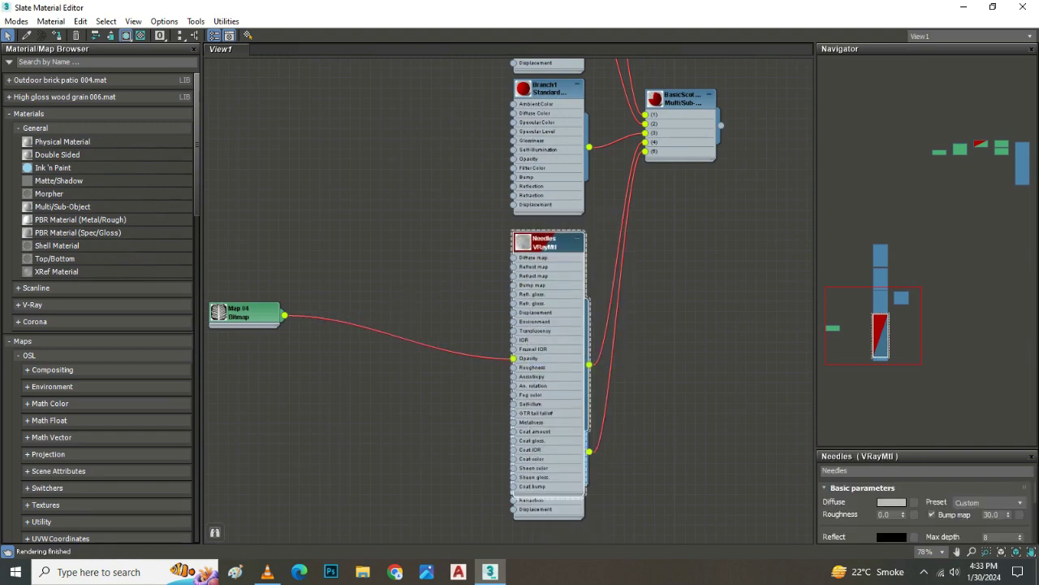
pyautogui.moveTo(544, 243); pyautogui.dragTo(434, 244)
pyautogui.scroll(3, 543, 453)
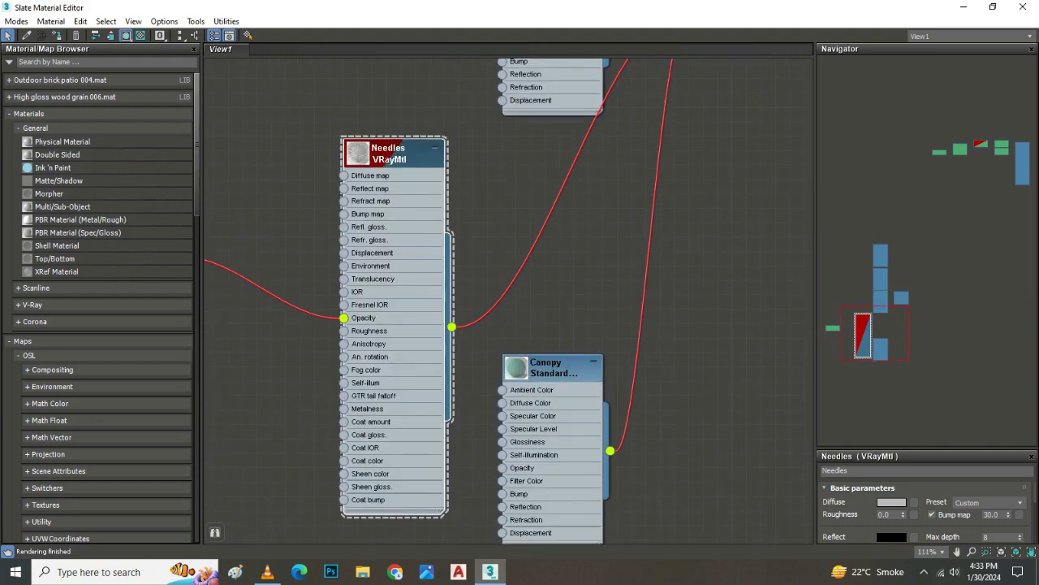
pyautogui.scroll(2, 542, 452)
pyautogui.moveTo(552, 339); pyautogui.dragTo(548, 243, button='middle')
pyautogui.doubleClick(548, 247)
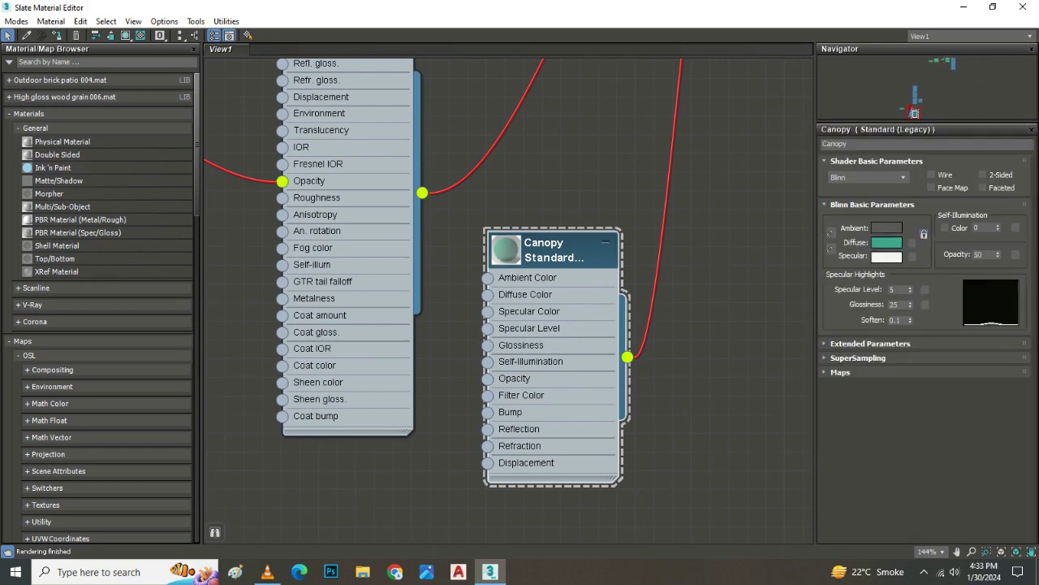
# - Convert Canopy to a VRayMtl and paste the teal colour back into its Diffuse
pyautogui.rightClick(557, 225)
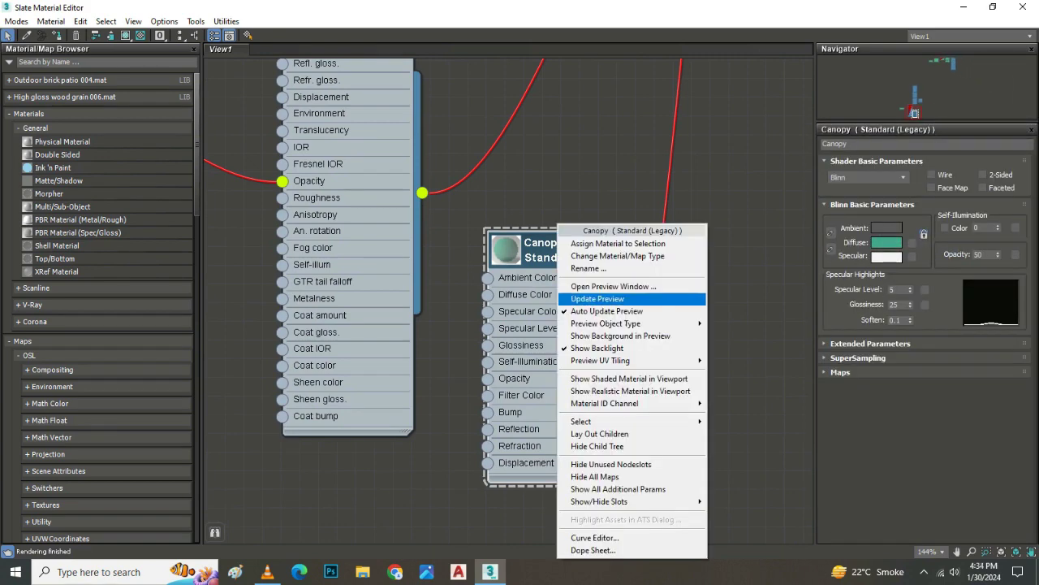
pyautogui.click(617, 256)
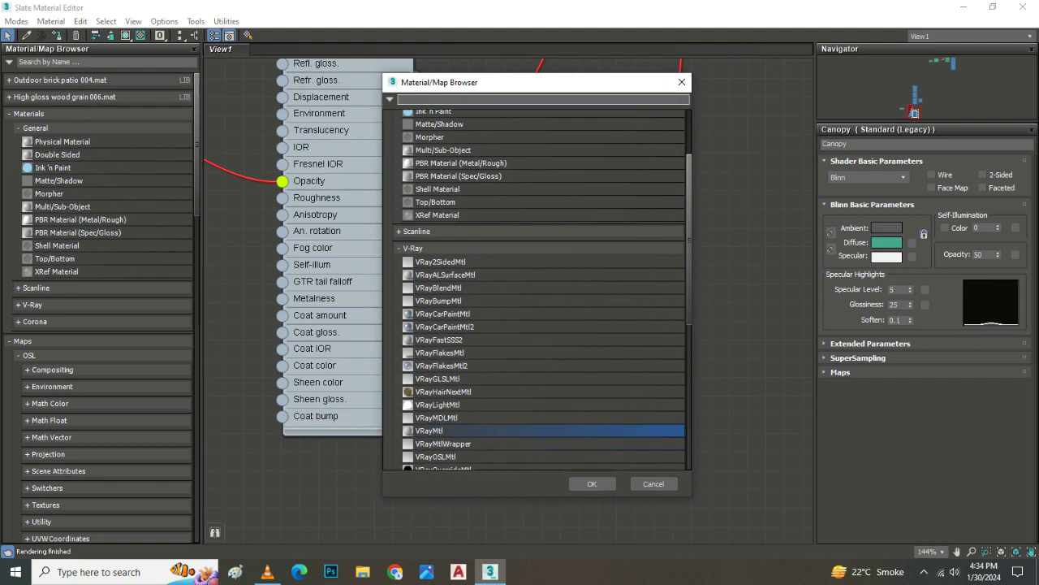
pyautogui.press('Return')
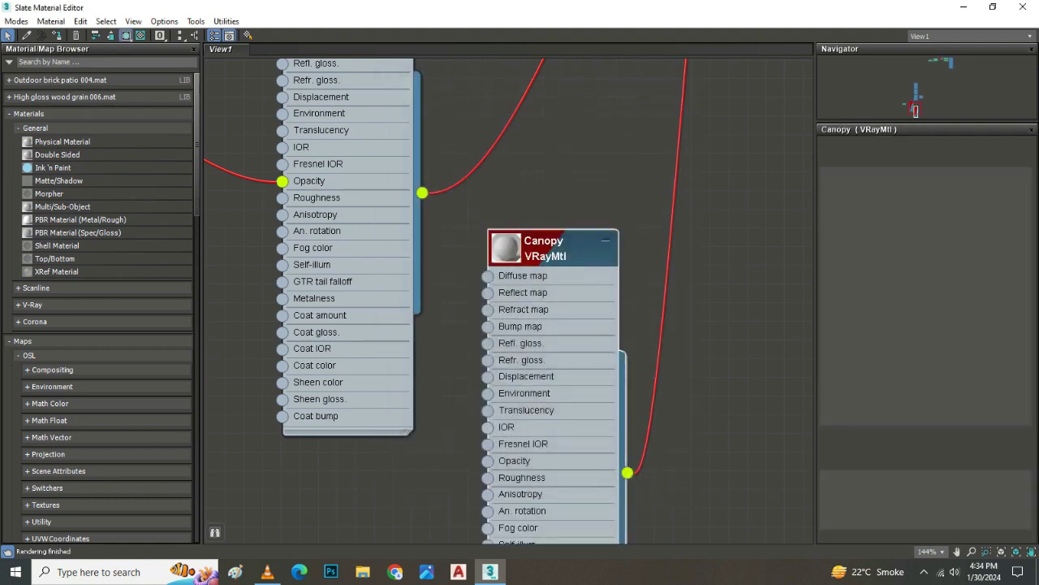
pyautogui.doubleClick(552, 248)
pyautogui.rightClick(891, 176)
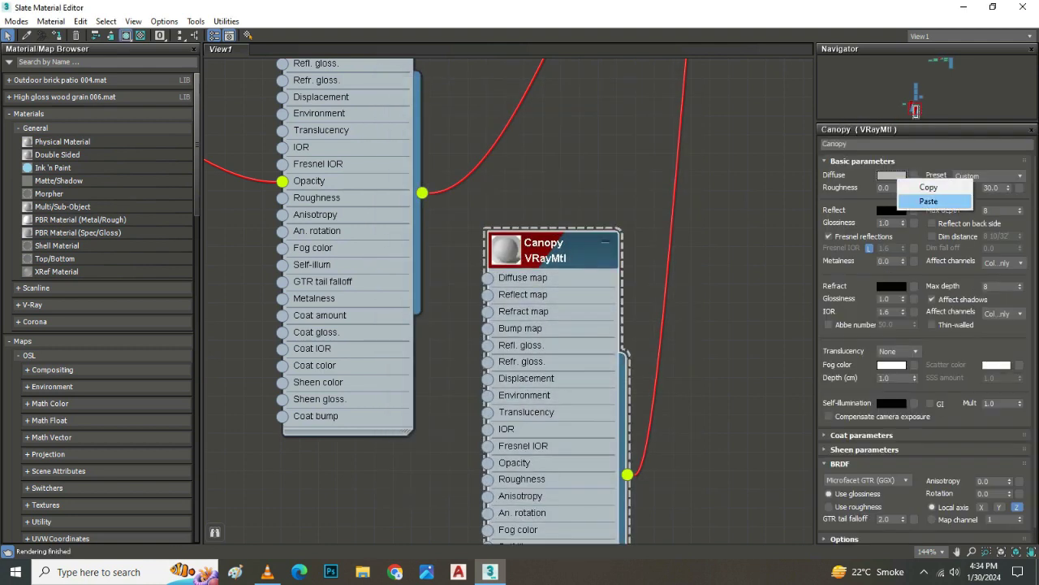
pyautogui.click(928, 201)
pyautogui.moveTo(915, 110); pyautogui.dragTo(915, 99)
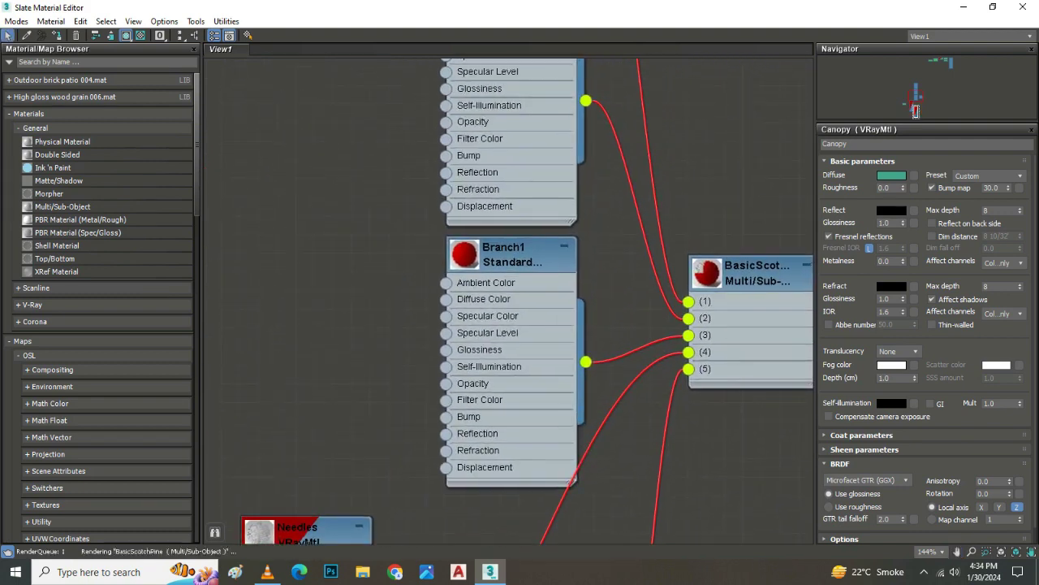
# - Convert Branch1 to a VRayMtl and paste its red colour back into the Diffuse
pyautogui.doubleClick(520, 254)
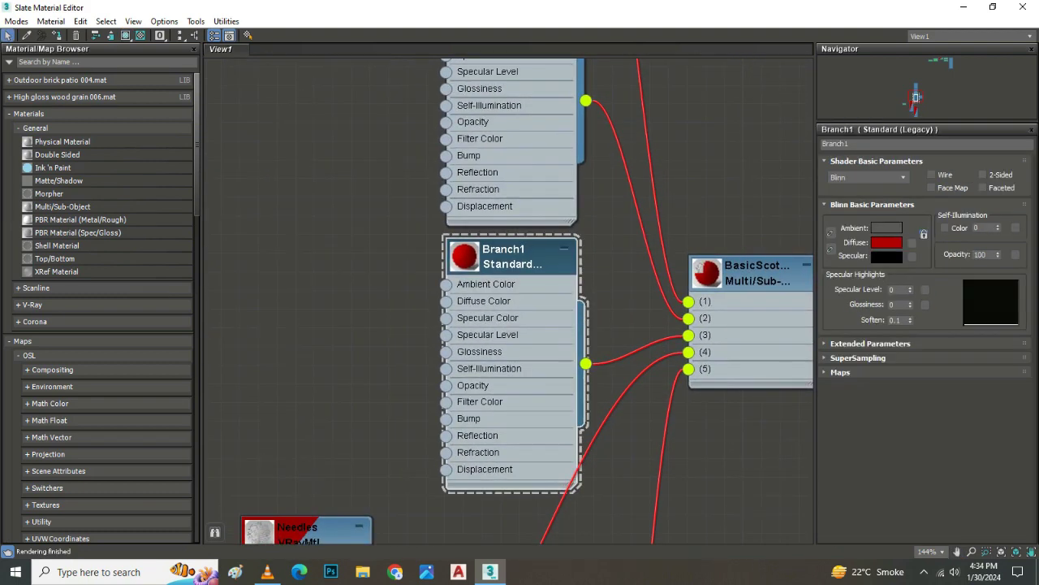
pyautogui.rightClick(526, 227)
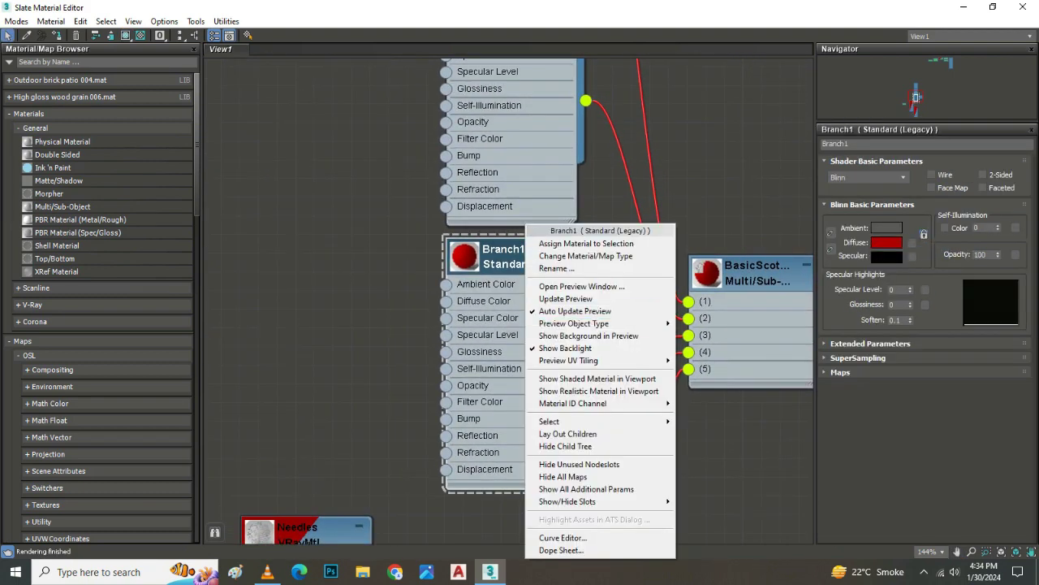
pyautogui.click(585, 255)
pyautogui.click(587, 482)
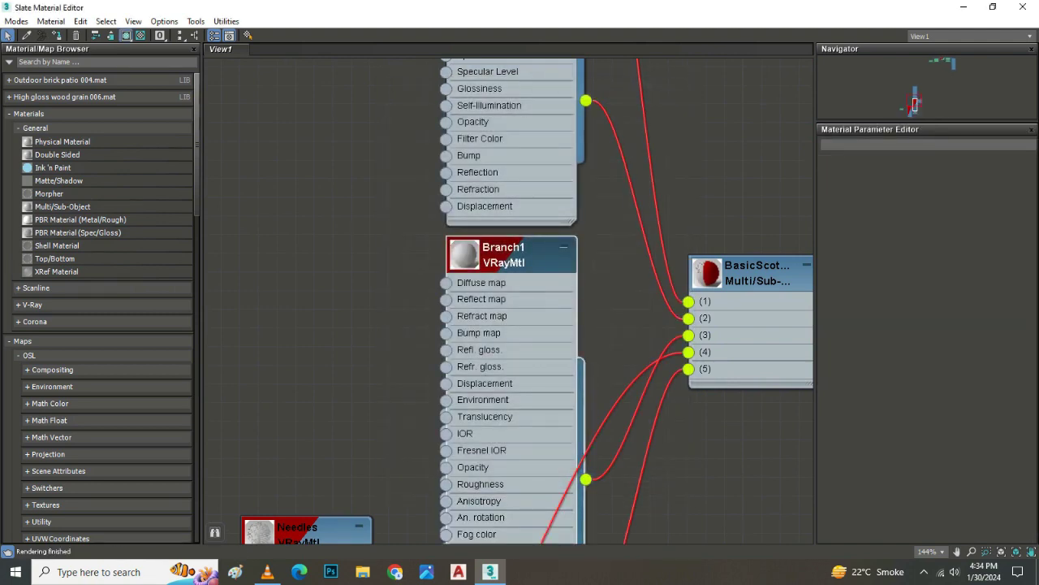
pyautogui.doubleClick(504, 254)
pyautogui.rightClick(897, 174)
pyautogui.click(933, 196)
pyautogui.moveTo(496, 349); pyautogui.dragTo(486, 405)
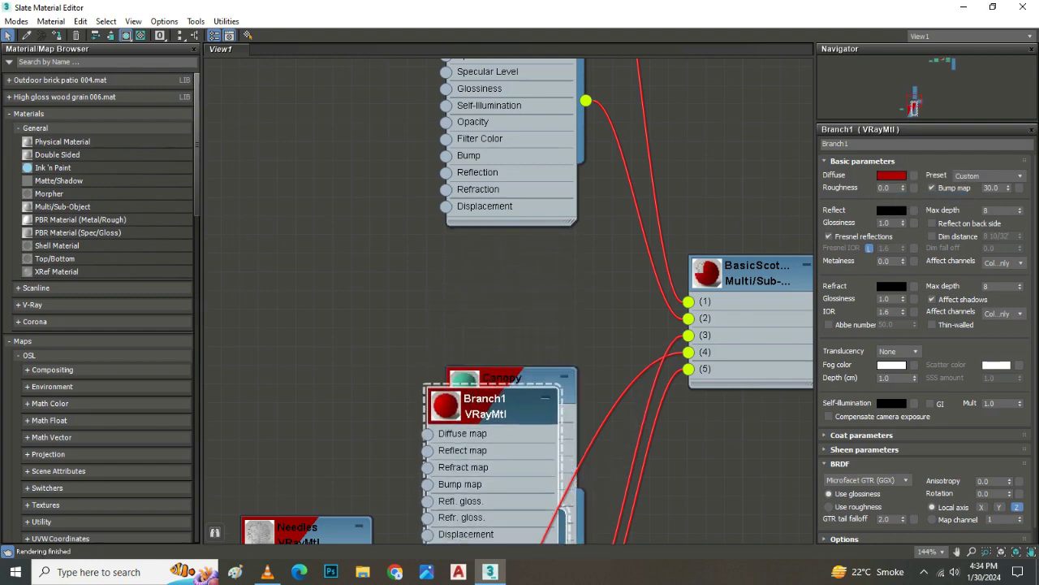
# - Copy Branch0's red diffuse colour, convert Branch0 to a VRayMtl, and paste the colour back
pyautogui.scroll(-2, 504, 325)
pyautogui.moveTo(504, 243); pyautogui.dragTo(504, 512, button='middle')
pyautogui.click(496, 267)
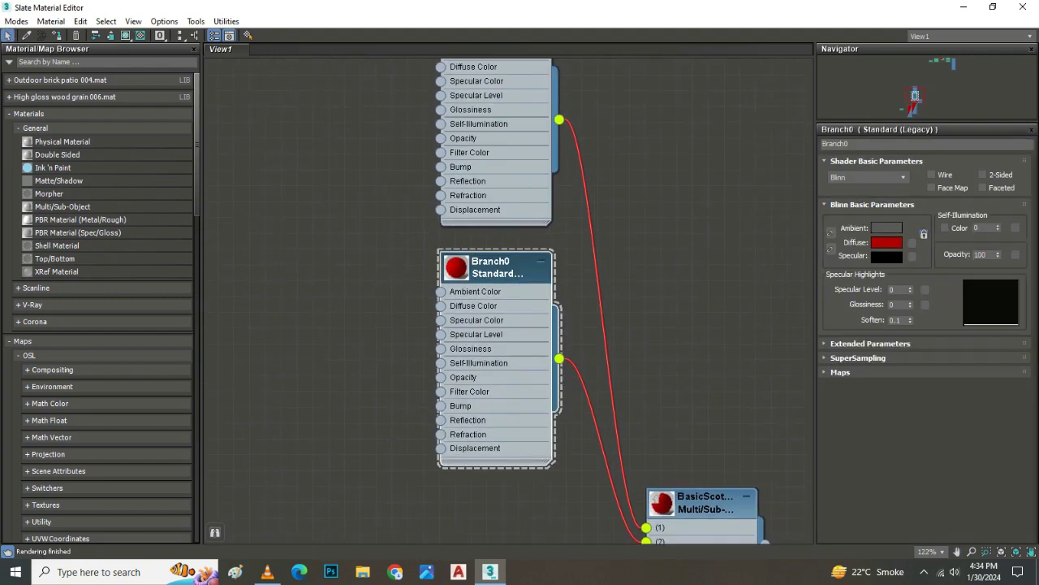
pyautogui.rightClick(886, 242)
pyautogui.click(917, 247)
pyautogui.rightClick(523, 290)
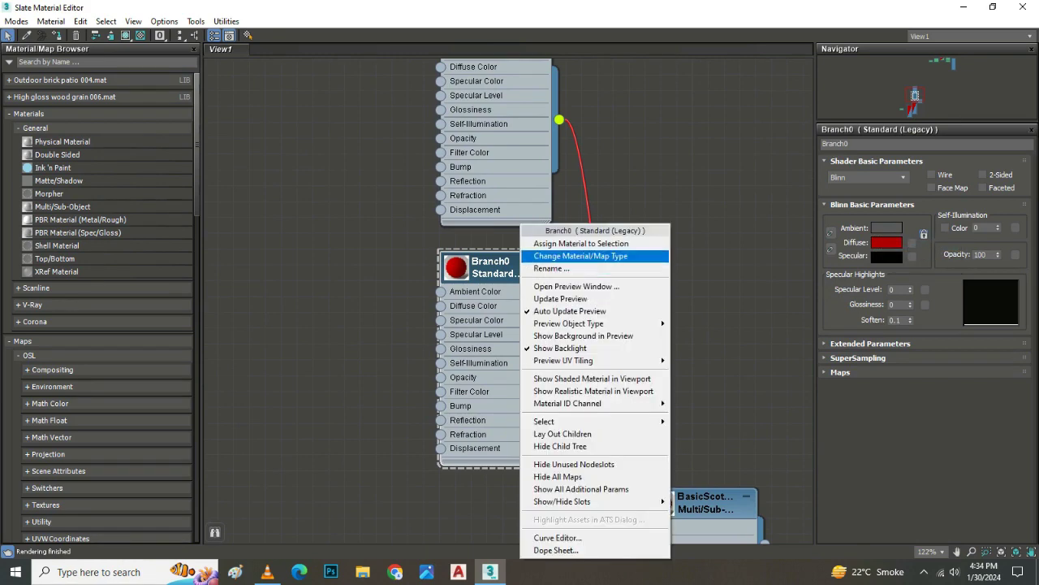
pyautogui.click(592, 318)
pyautogui.press('Return')
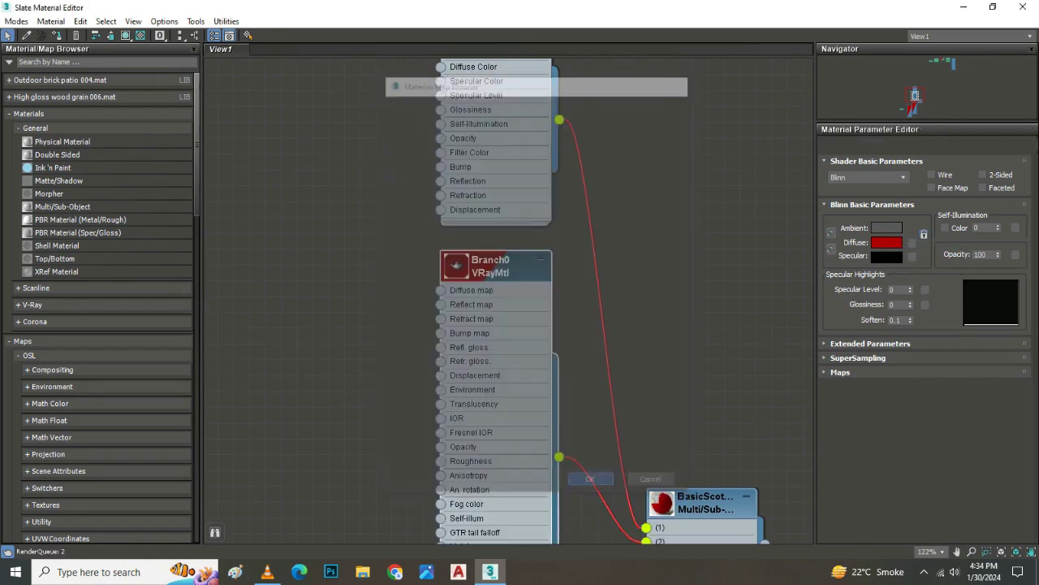
pyautogui.rightClick(891, 177)
pyautogui.click(918, 199)
pyautogui.moveTo(504, 203); pyautogui.dragTo(505, 479, button='middle')
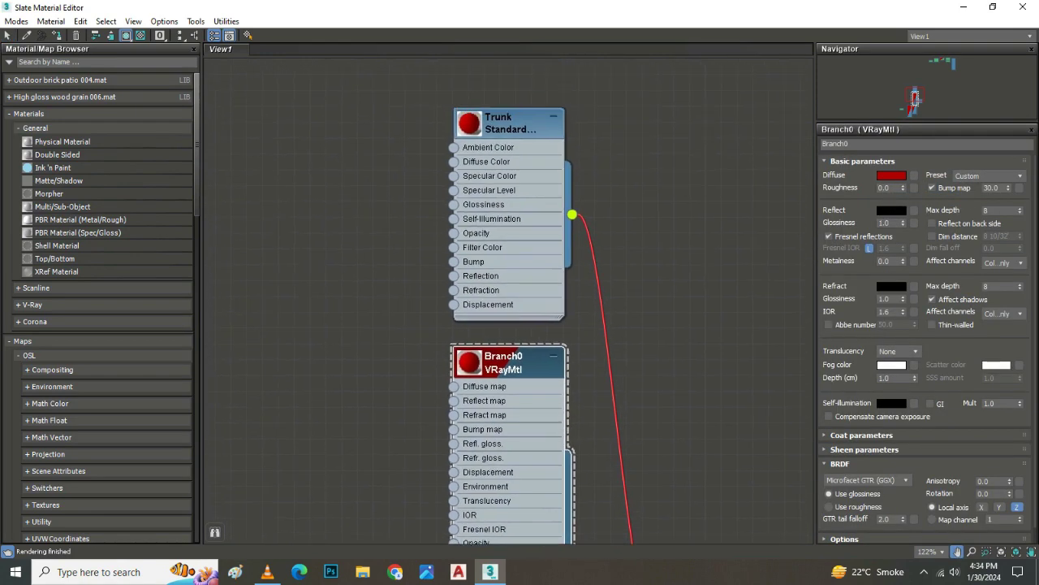
# - Make Trunk a VRayMtl with its copied red diffuse, then close the editor and deselect the tree
pyautogui.click(497, 307)
pyautogui.rightClick(887, 242)
pyautogui.click(893, 246)
pyautogui.rightClick(530, 308)
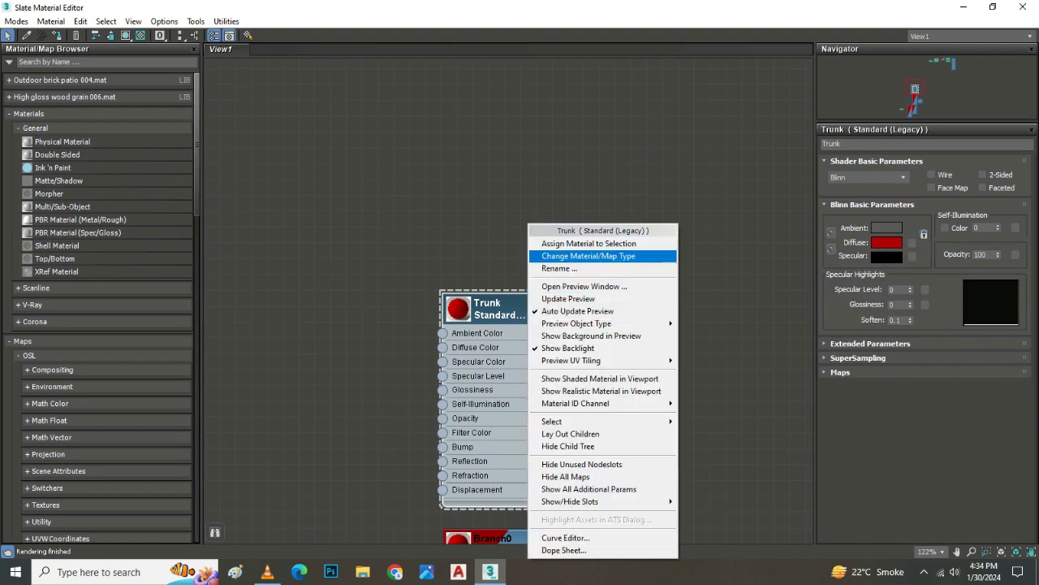
pyautogui.click(588, 256)
pyautogui.press('Return')
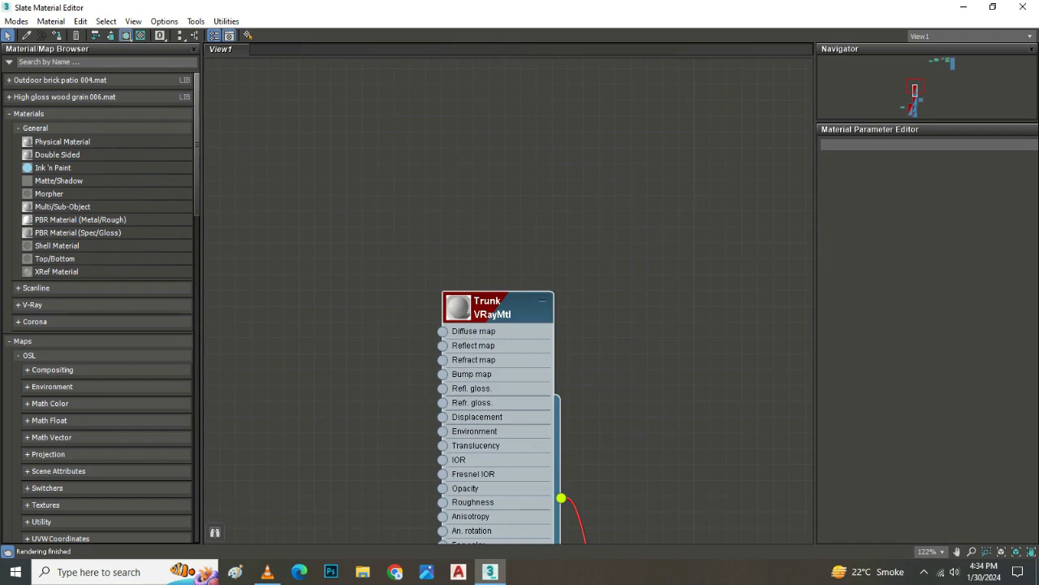
pyautogui.click(915, 197)
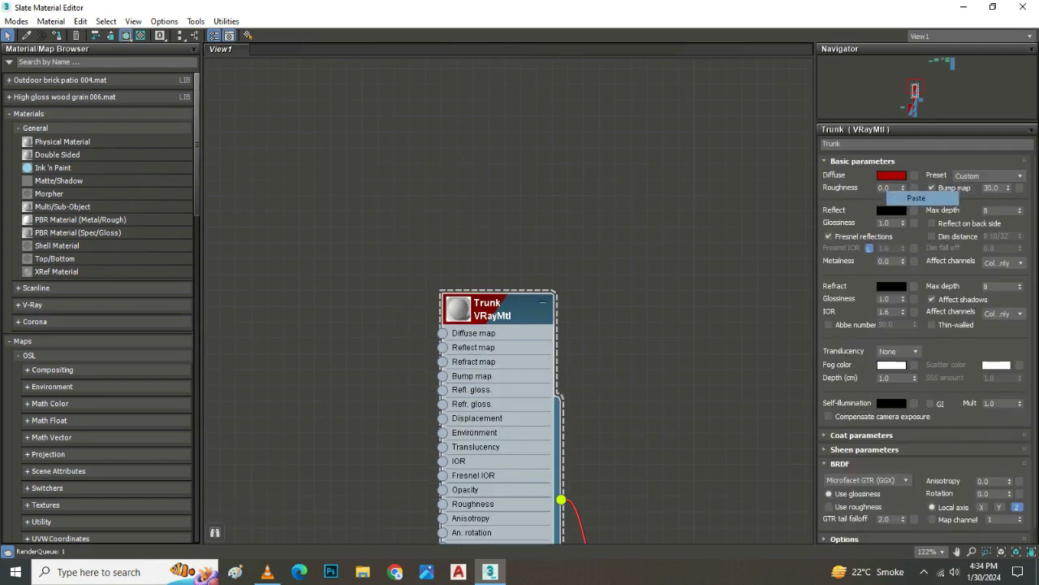
pyautogui.click(1023, 7)
pyautogui.hotkey('ctrl', 'd')
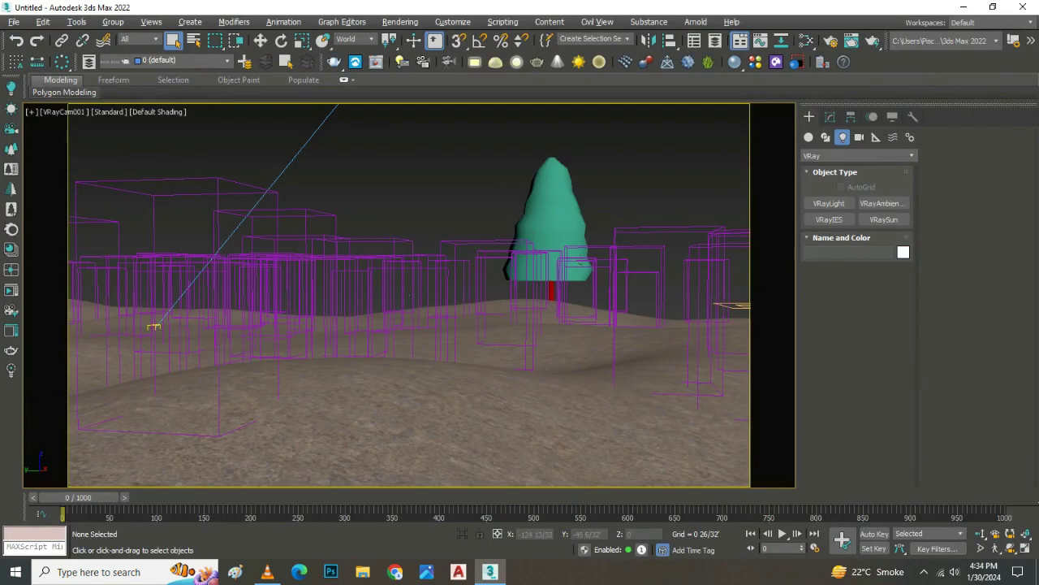
# - Begin saving the scene under a new name, browsing to This PC > Documents > s
pyautogui.click(14, 22)
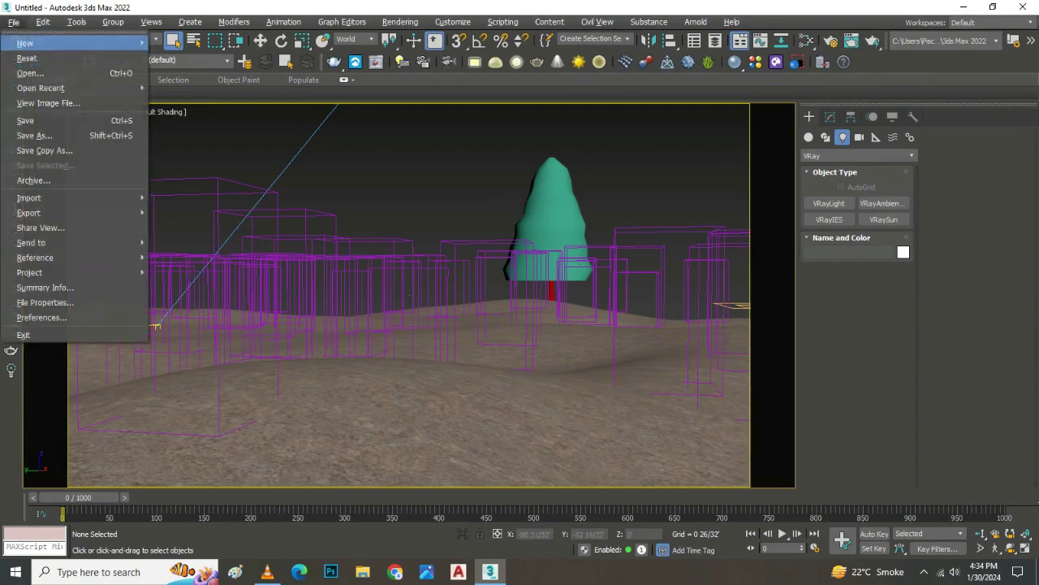
pyautogui.click(32, 186)
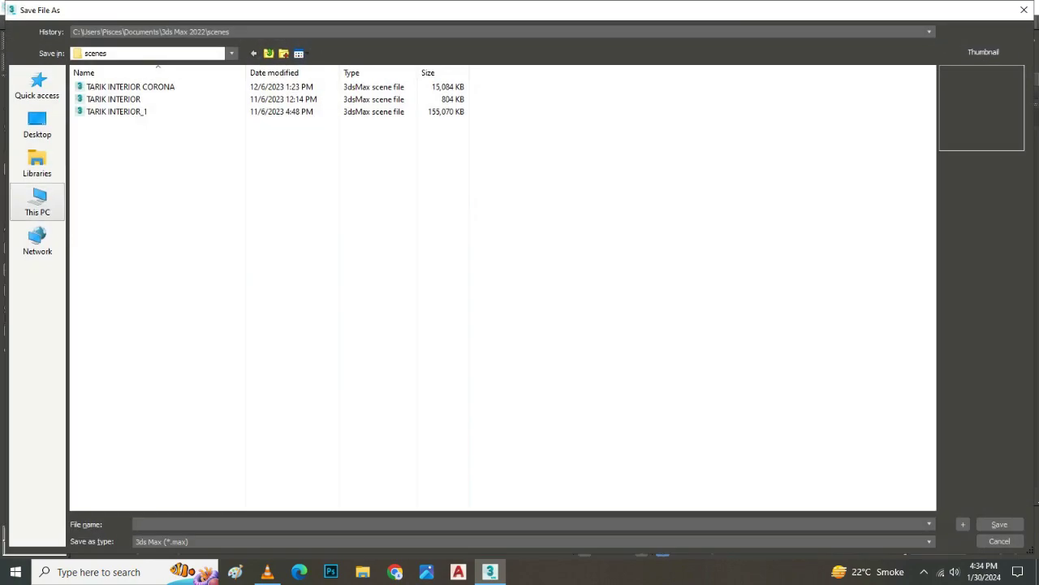
pyautogui.click(38, 203)
pyautogui.doubleClick(418, 98)
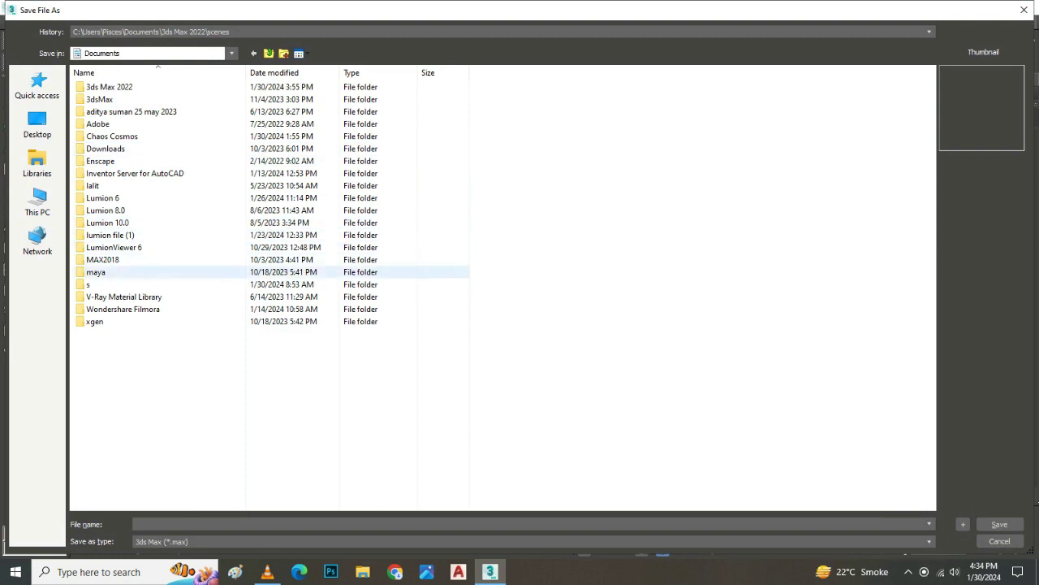
pyautogui.doubleClick(106, 281)
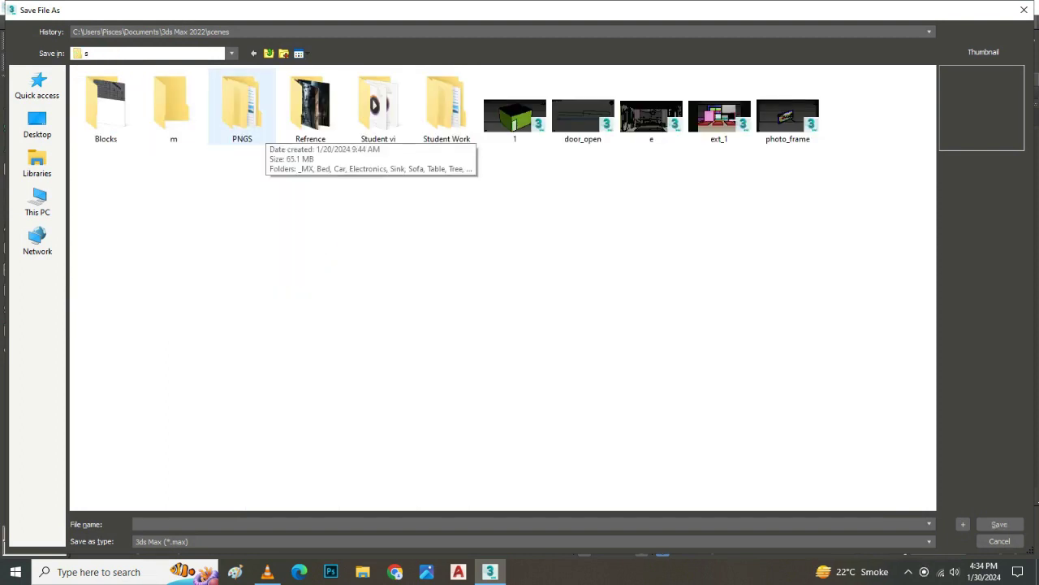